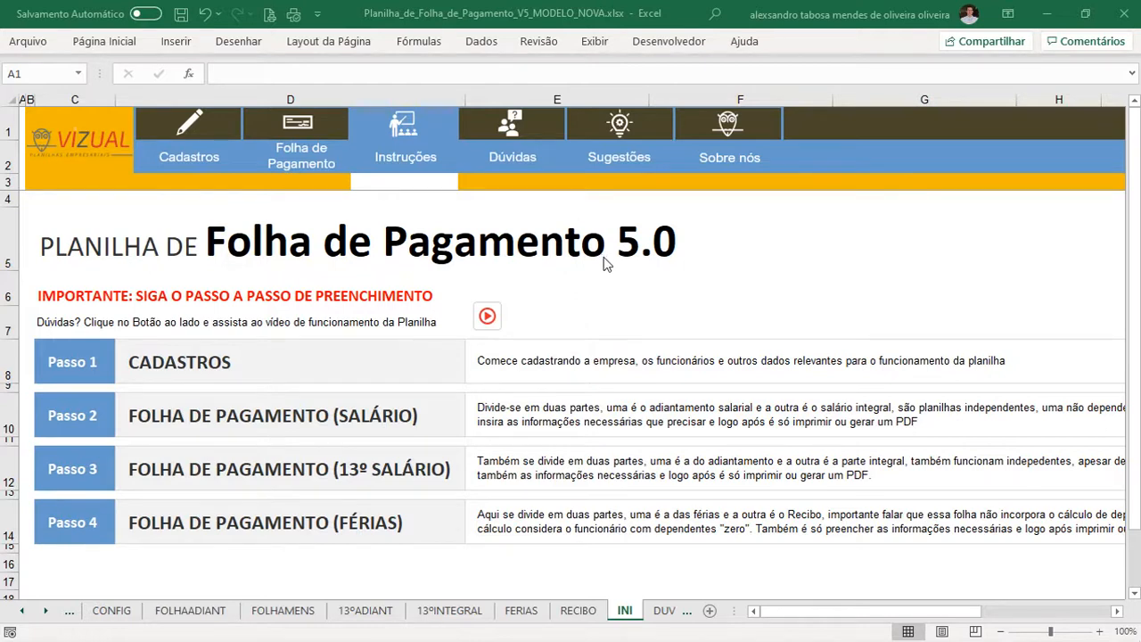
Switch to the Planilha_Folha_de_Pagamento_Holerite_MODELO workbook and examine its salary payment receipt layout.
{"action": "key", "text": "alt+Tab"}
{"action": "key", "text": "alt+Tab"}
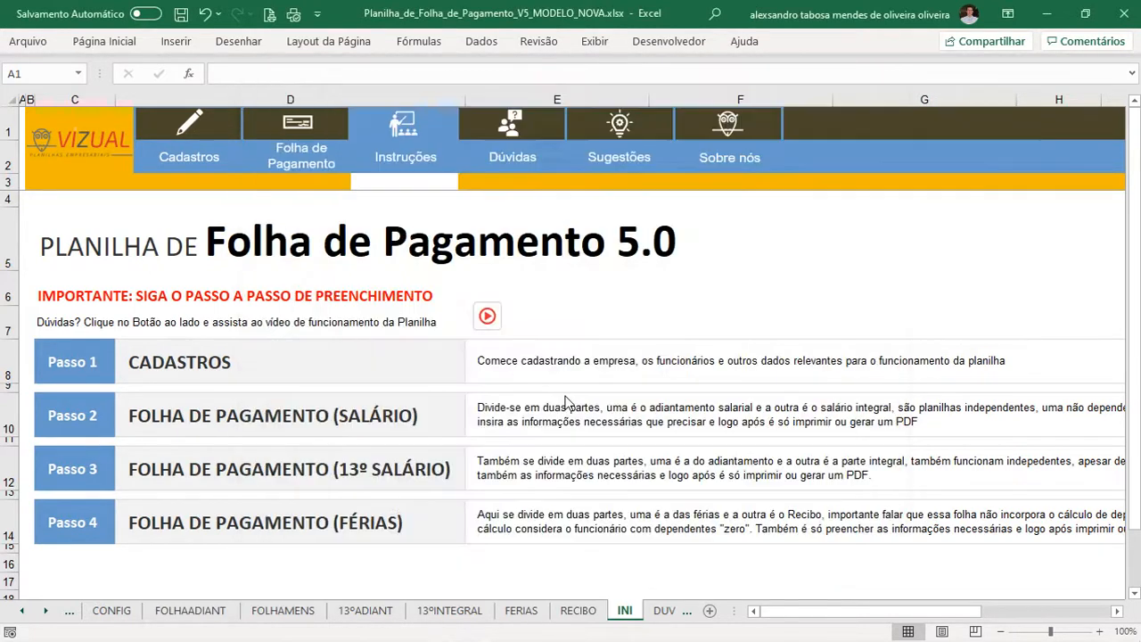
{"action": "key", "text": "alt+Tab"}
{"action": "key", "text": "alt+Tab"}
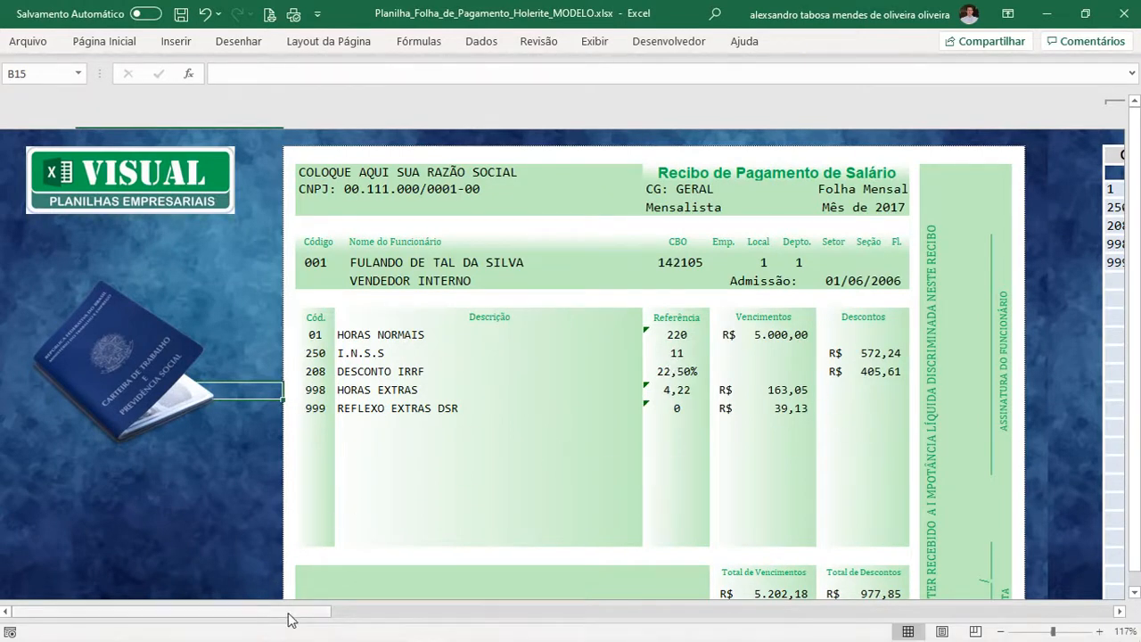
{"action": "mouse_move", "coordinate": [288, 614]}
{"action": "left_mouse_down"}
{"action": "mouse_move", "coordinate": [1057, 612]}
{"action": "mouse_move", "coordinate": [265, 624]}
{"action": "left_mouse_up"}
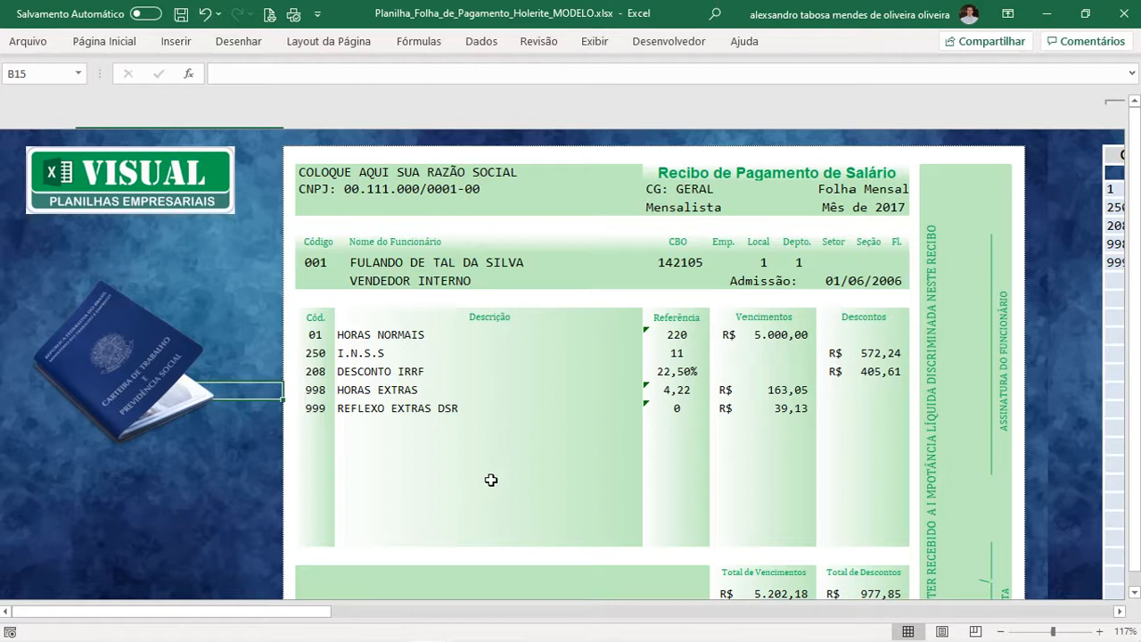
Open Cadastros in the V5 payroll workbook and compare it with the receipt and auxiliary tables in the Holerite workbook.
{"action": "key", "text": "alt+Tab"}
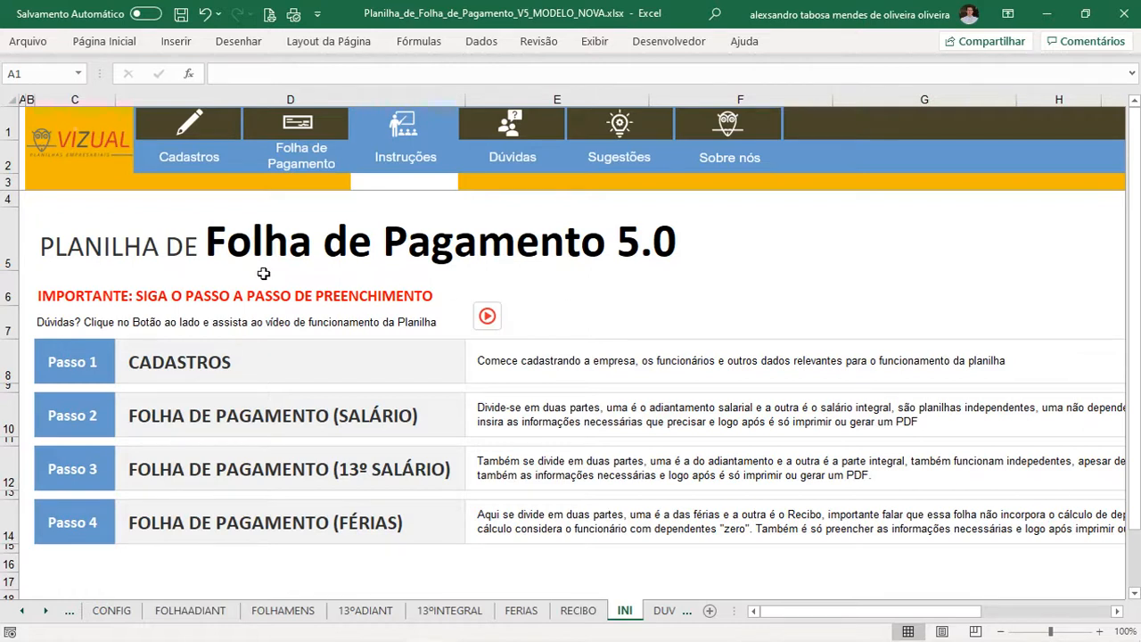
{"action": "left_click", "coordinate": [205, 136]}
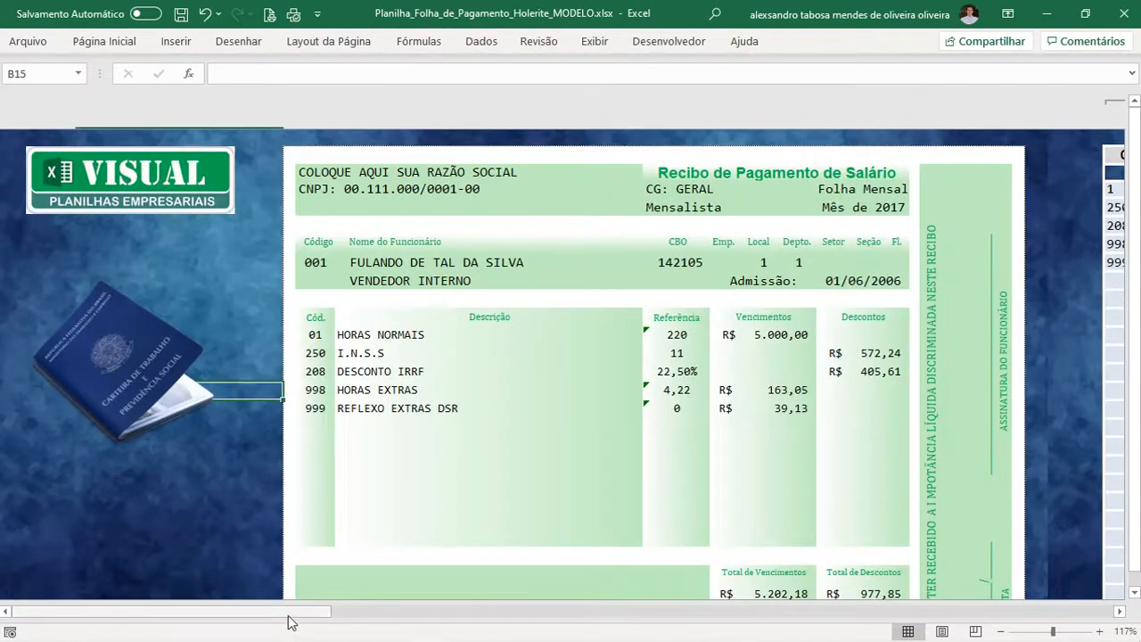
{"action": "left_click_drag", "start_coordinate": [288, 619], "coordinate": [1038, 613]}
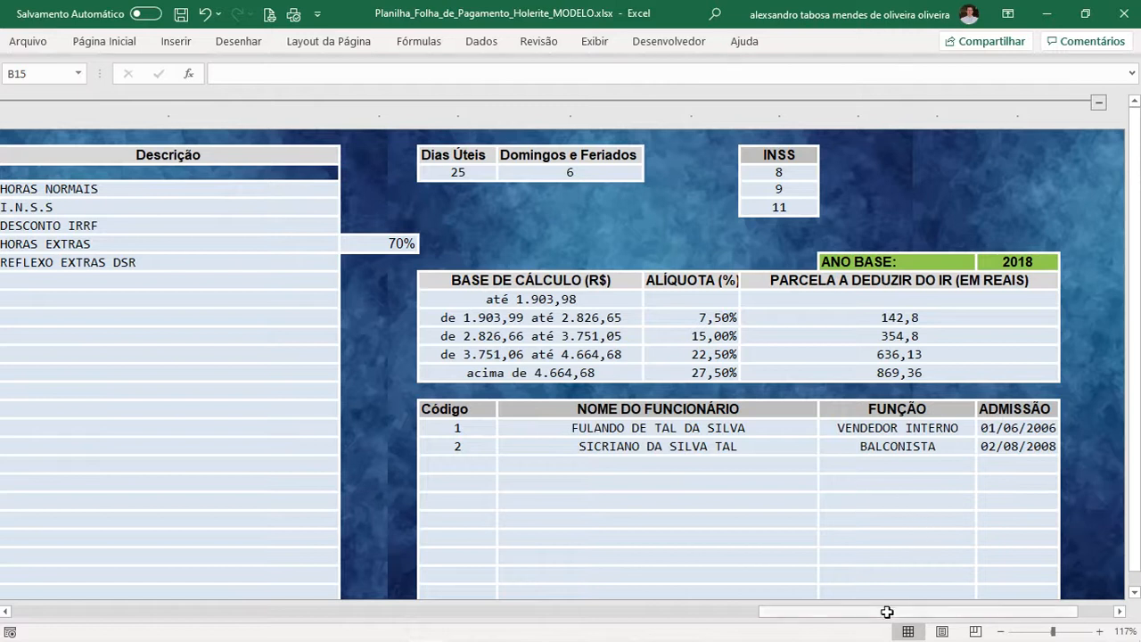
{"action": "left_click_drag", "start_coordinate": [887, 619], "coordinate": [147, 615]}
{"action": "left_click", "coordinate": [360, 169]}
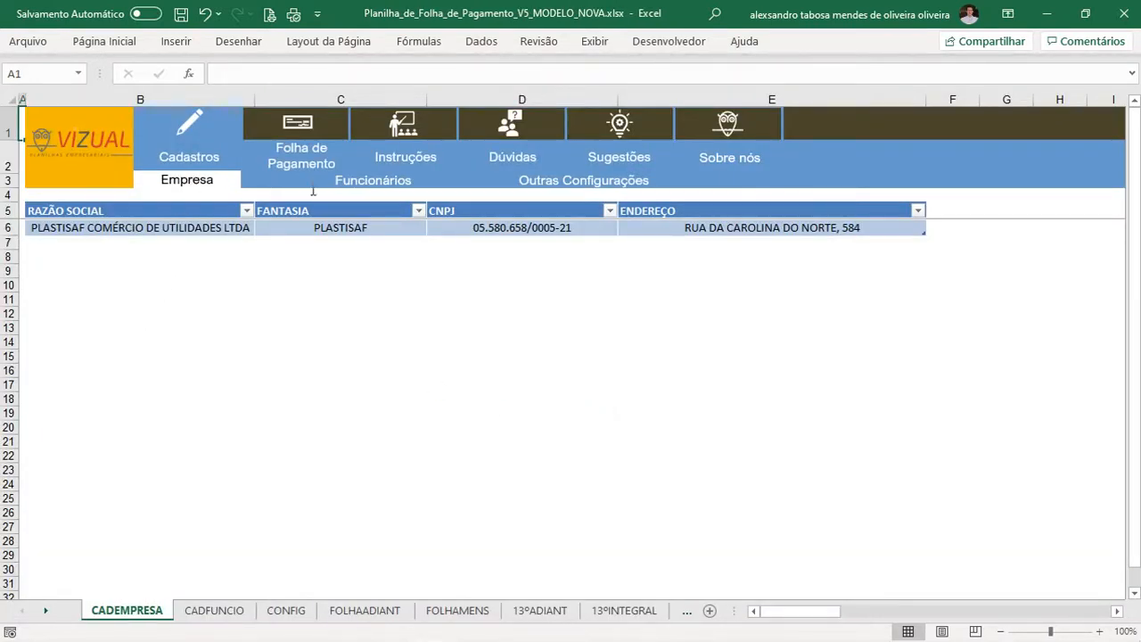
Examine the Empresa, Funcionários and Outras Configurações registration sheets of the V5 payroll workbook.
{"action": "left_click", "coordinate": [358, 187]}
{"action": "left_click", "coordinate": [578, 182]}
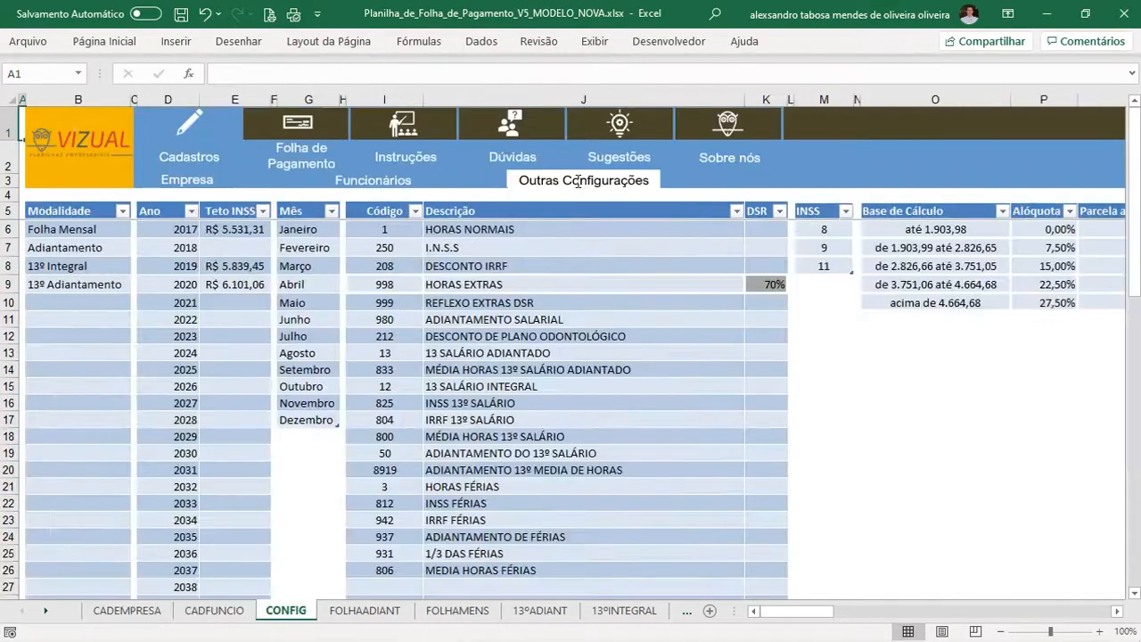
{"action": "left_click", "coordinate": [183, 184]}
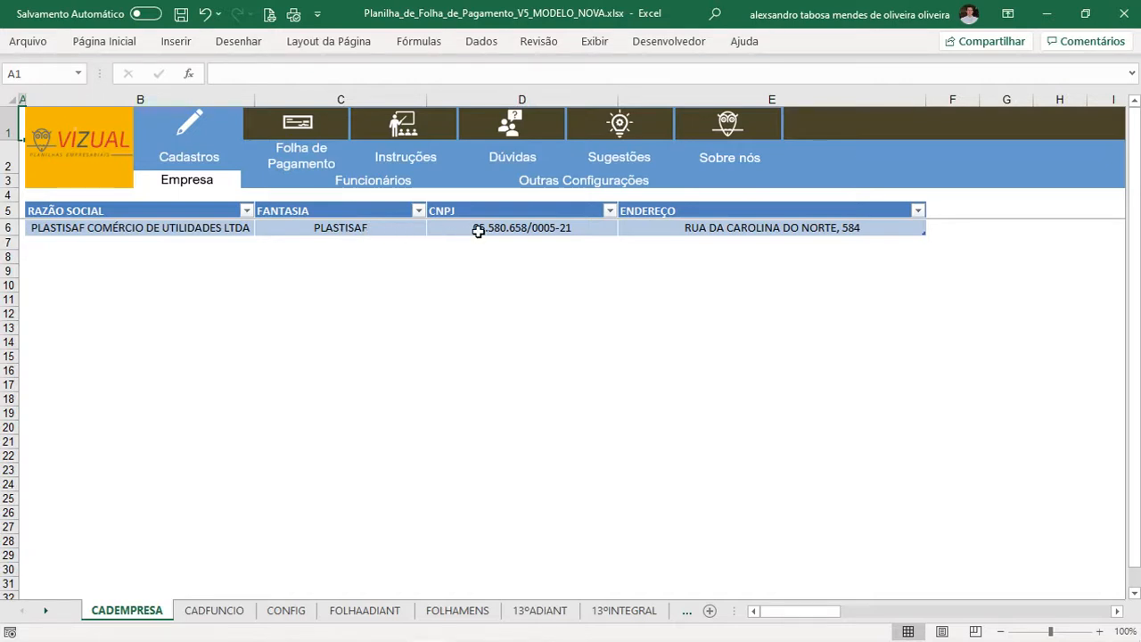
{"action": "left_click", "coordinate": [376, 189]}
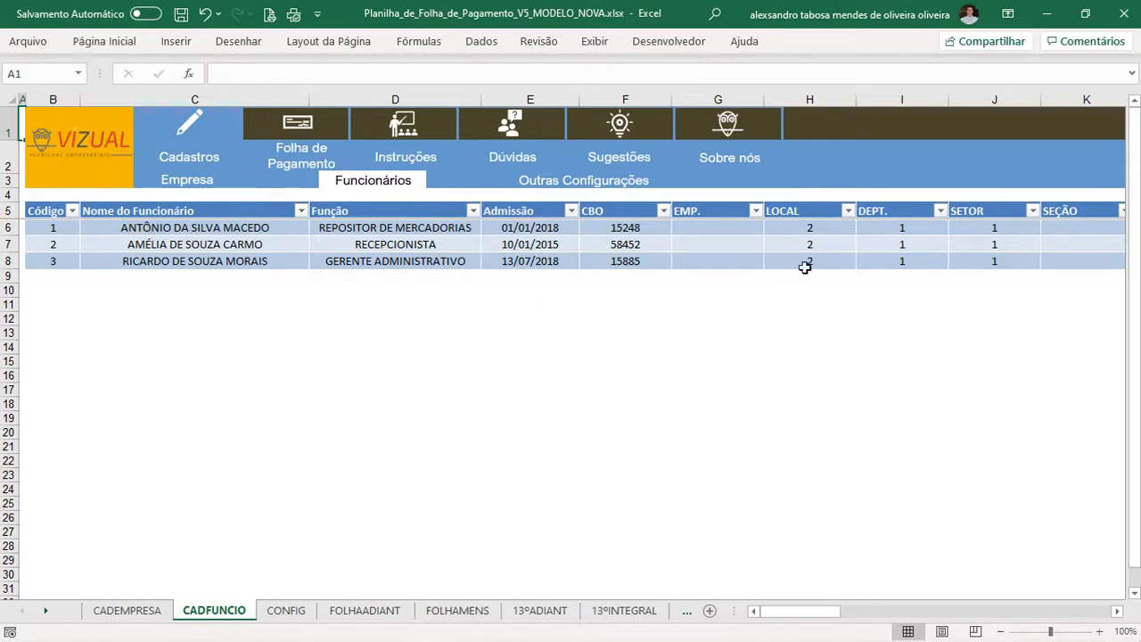
{"action": "mouse_move", "coordinate": [809, 612]}
{"action": "left_mouse_down"}
{"action": "mouse_move", "coordinate": [855, 617]}
{"action": "mouse_move", "coordinate": [793, 626]}
{"action": "left_mouse_up"}
{"action": "left_click", "coordinate": [567, 181]}
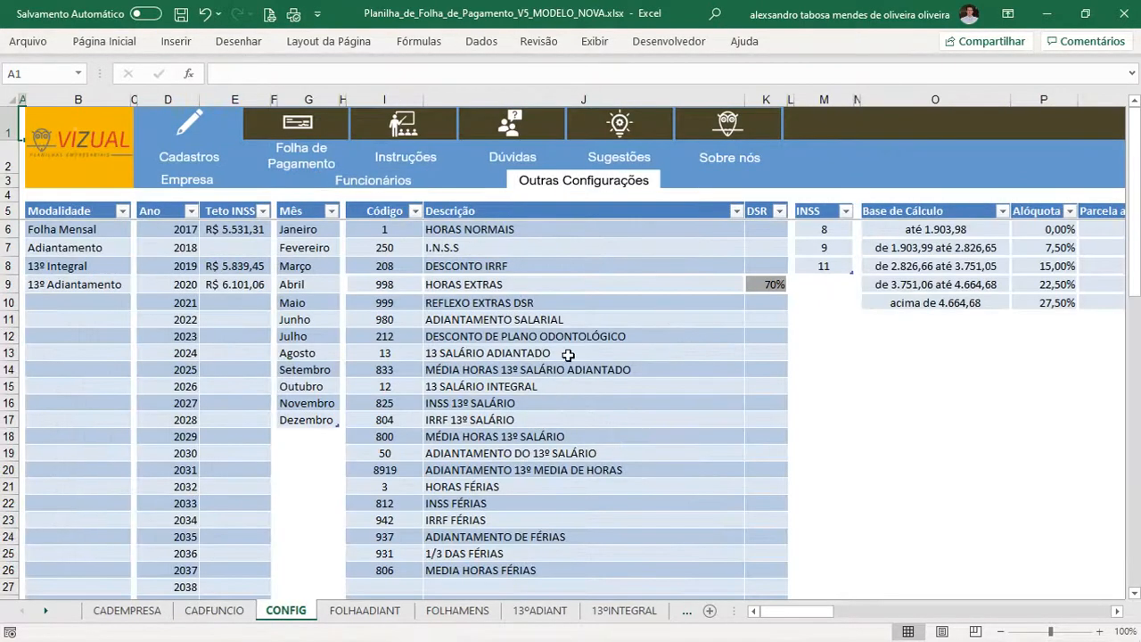
Examine the code, INSS, income tax and employee tables beside the receipt in the Holerite workbook.
{"action": "key", "text": "alt+Tab"}
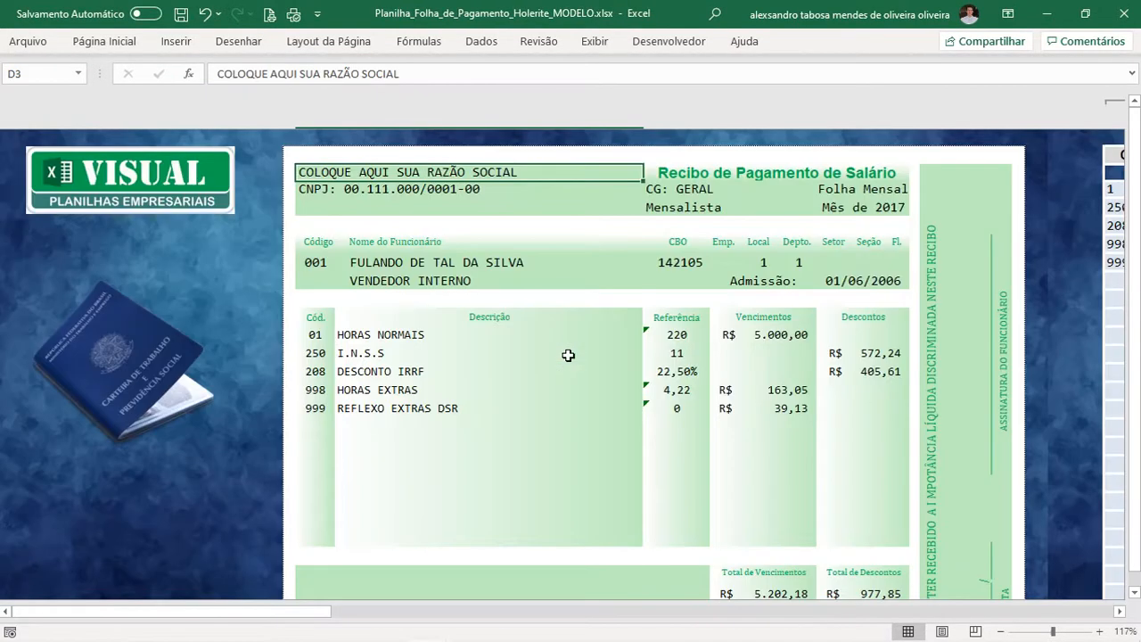
{"action": "left_click_drag", "start_coordinate": [313, 614], "coordinate": [869, 631]}
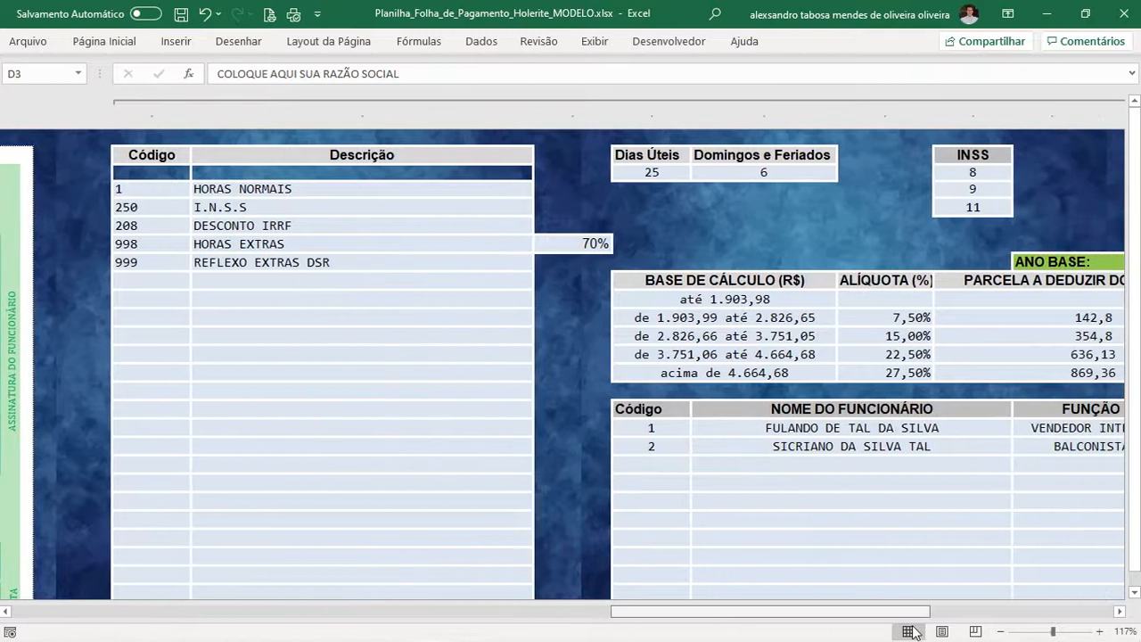
{"action": "left_click_drag", "start_coordinate": [779, 619], "coordinate": [806, 625]}
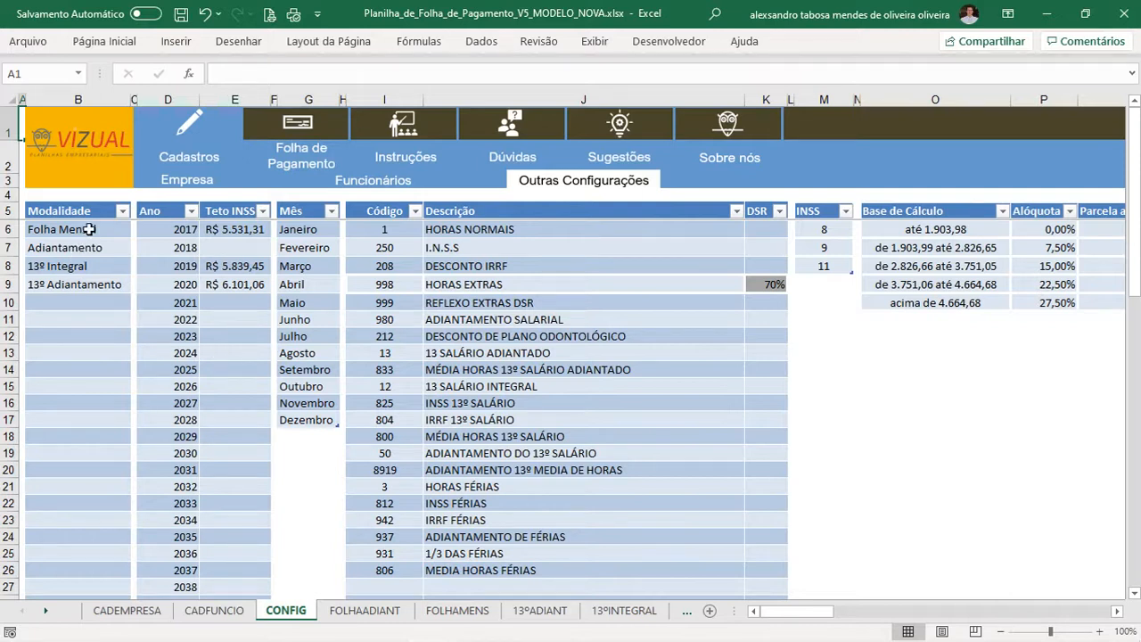
Examine the Modalidade, Ano, Teto INSS and DSR entries in Outras Configurações and compare them with the Holerite workbook's tables.
{"action": "left_click", "coordinate": [90, 229]}
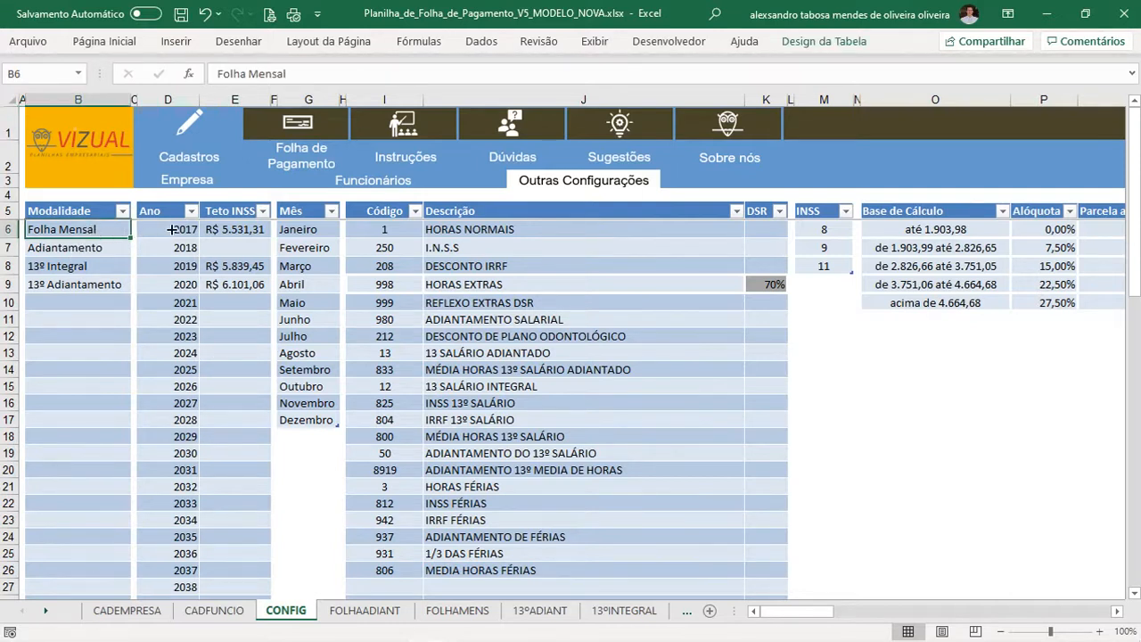
{"action": "left_click", "coordinate": [169, 229]}
{"action": "left_click", "coordinate": [223, 229]}
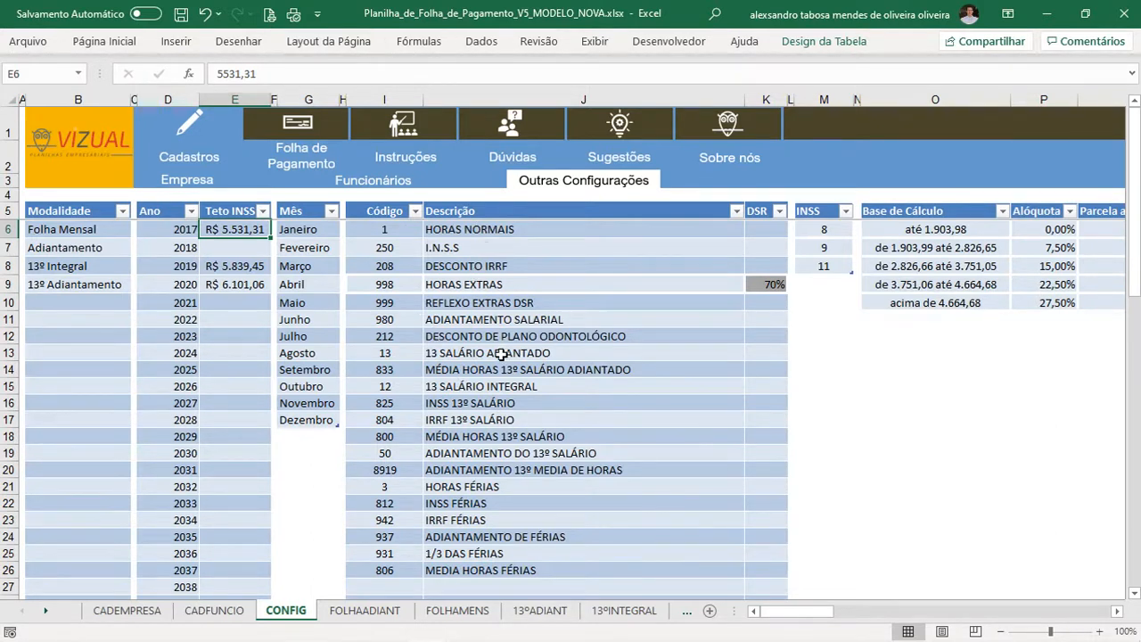
{"action": "left_click", "coordinate": [770, 285]}
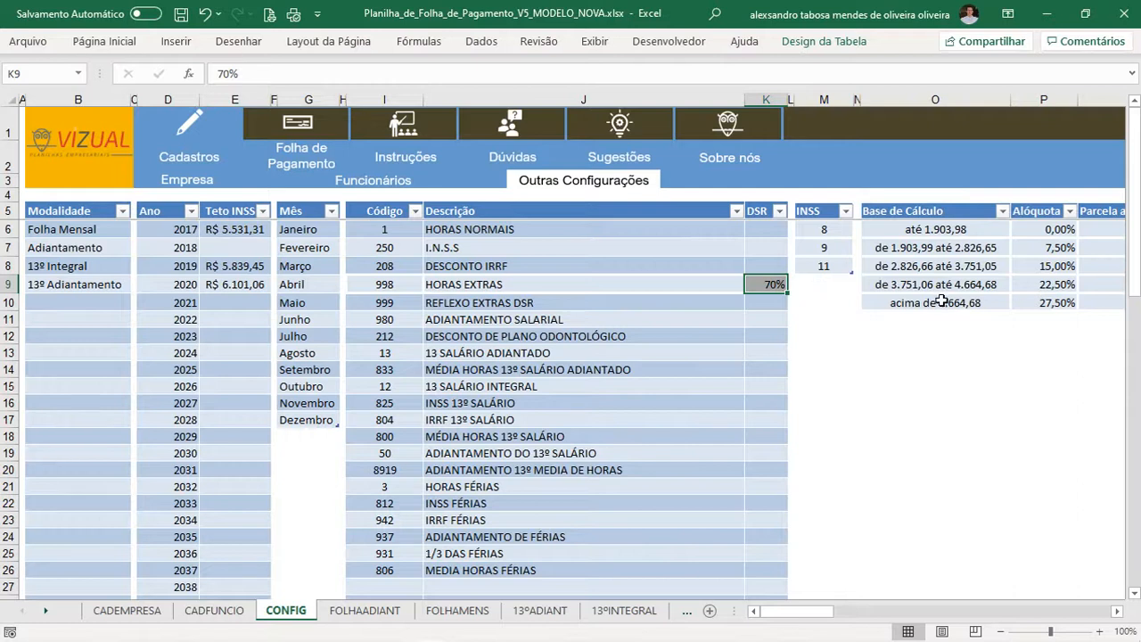
{"action": "key", "text": "alt+Tab"}
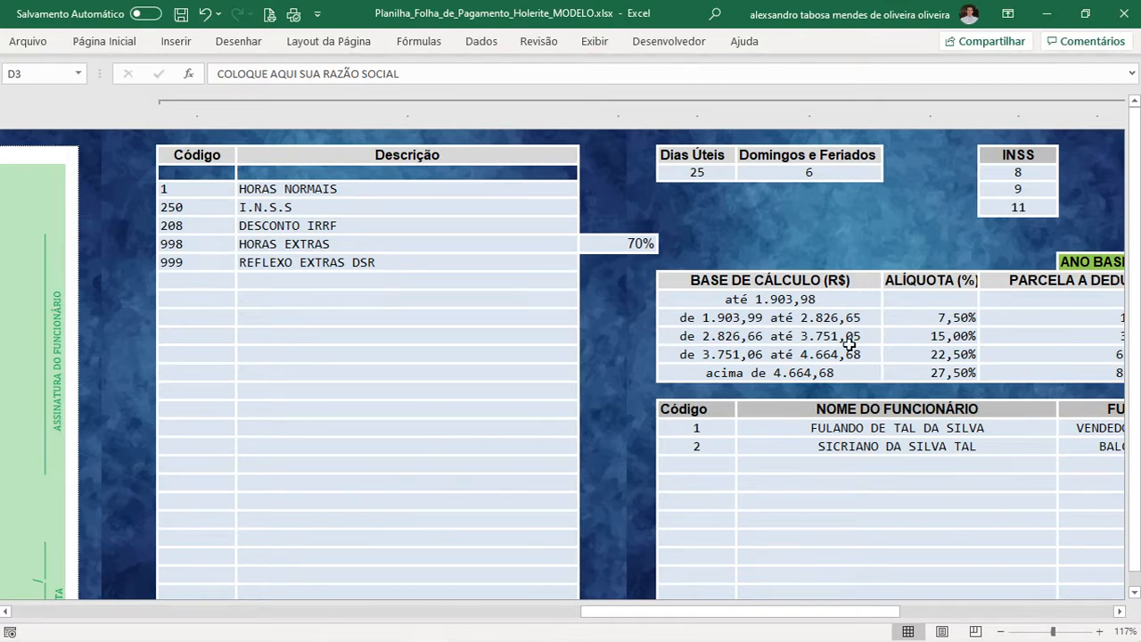
{"action": "key", "text": "alt+Tab"}
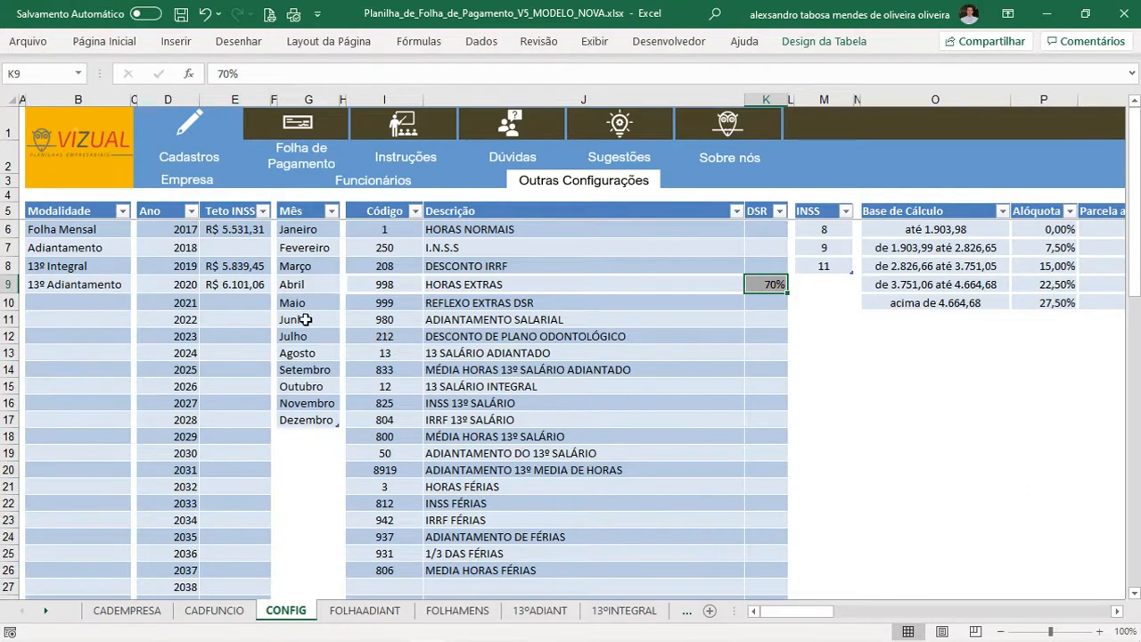
Open the Adiant. Salário sheet under Folha de Pagamento and set the receipt's employee code to 1.
{"action": "left_click", "coordinate": [294, 153]}
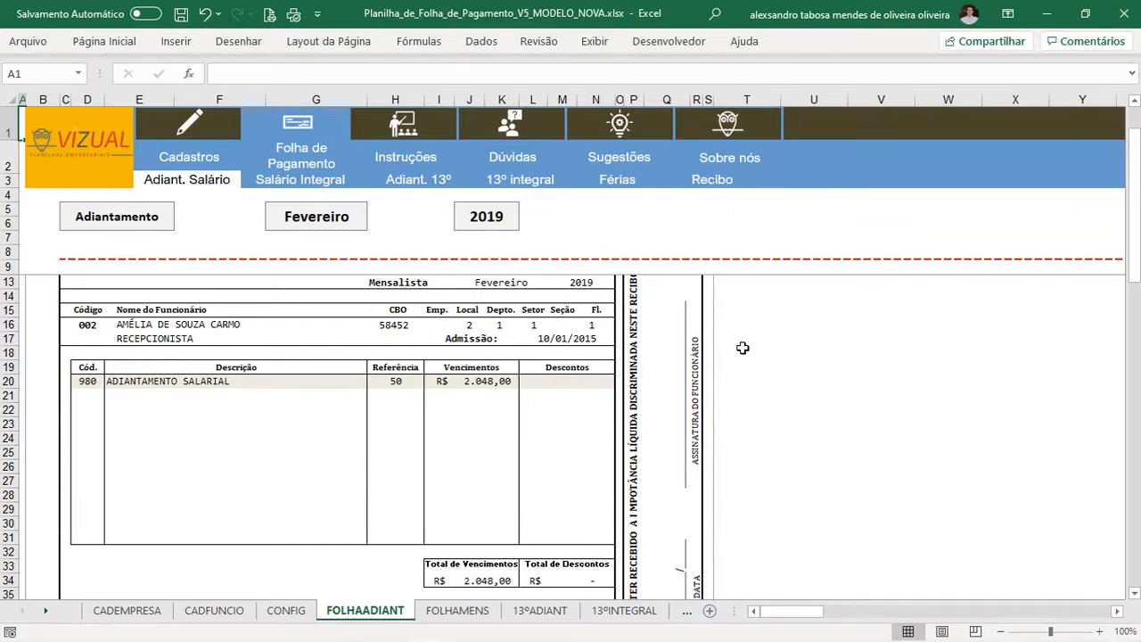
{"action": "scroll", "coordinate": [592, 369], "scroll_direction": "up", "scroll_amount": 1}
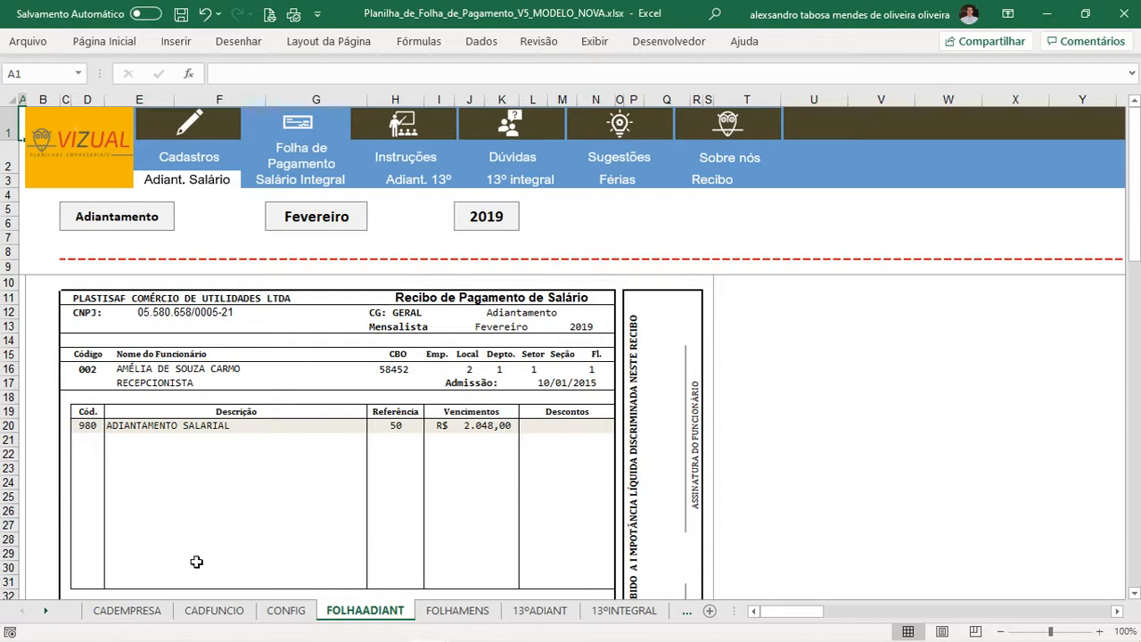
{"action": "left_click", "coordinate": [88, 370]}
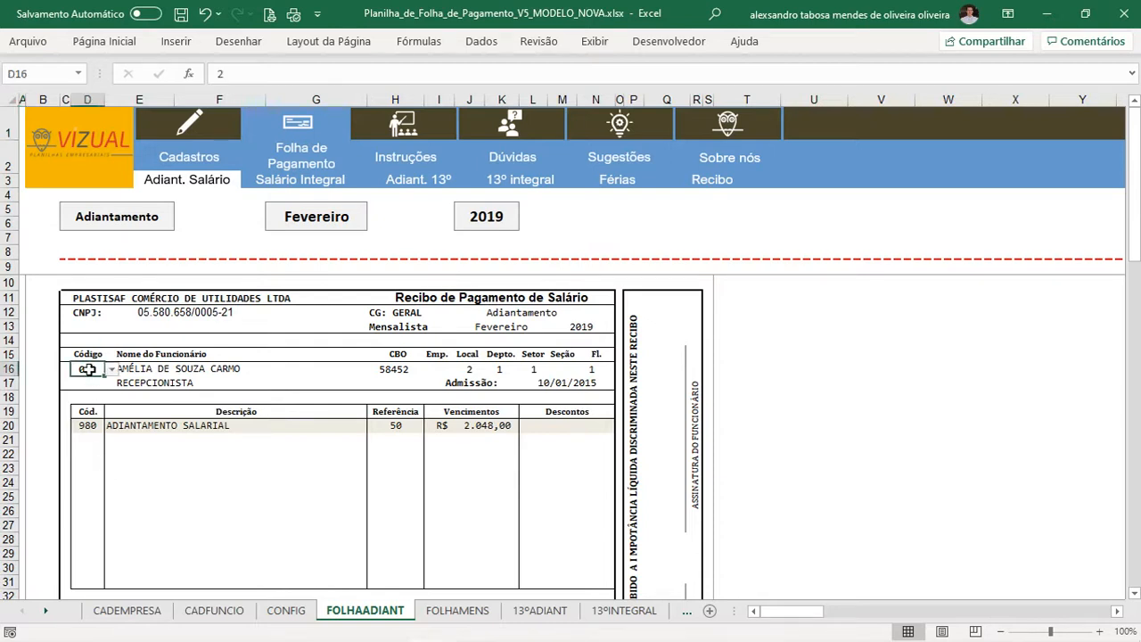
{"action": "left_click", "coordinate": [112, 369]}
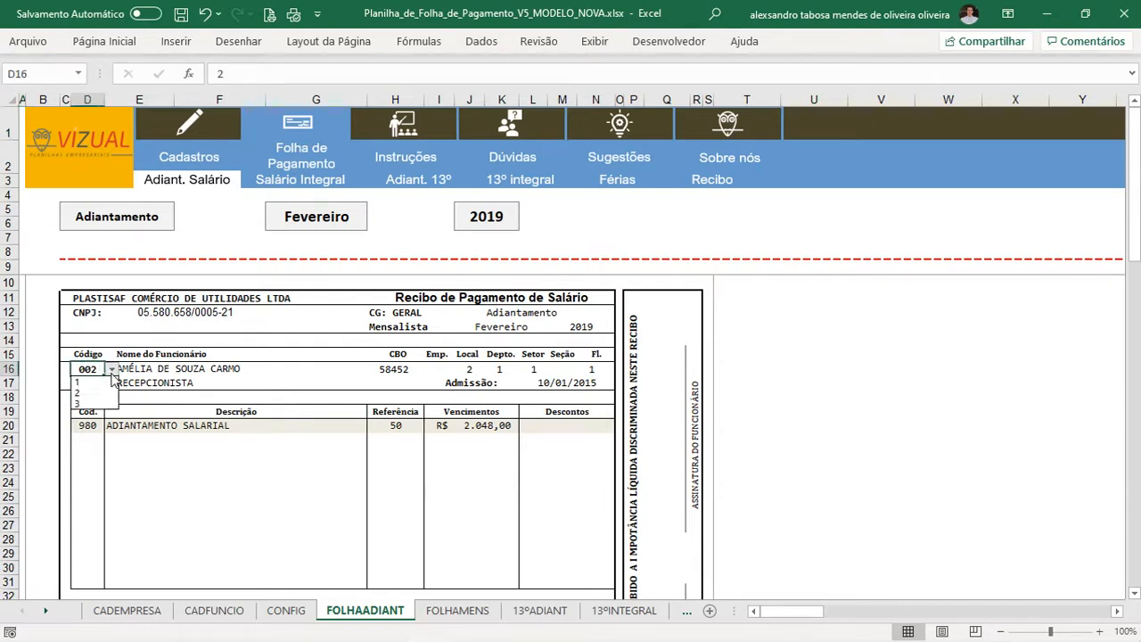
{"action": "left_click", "coordinate": [89, 382]}
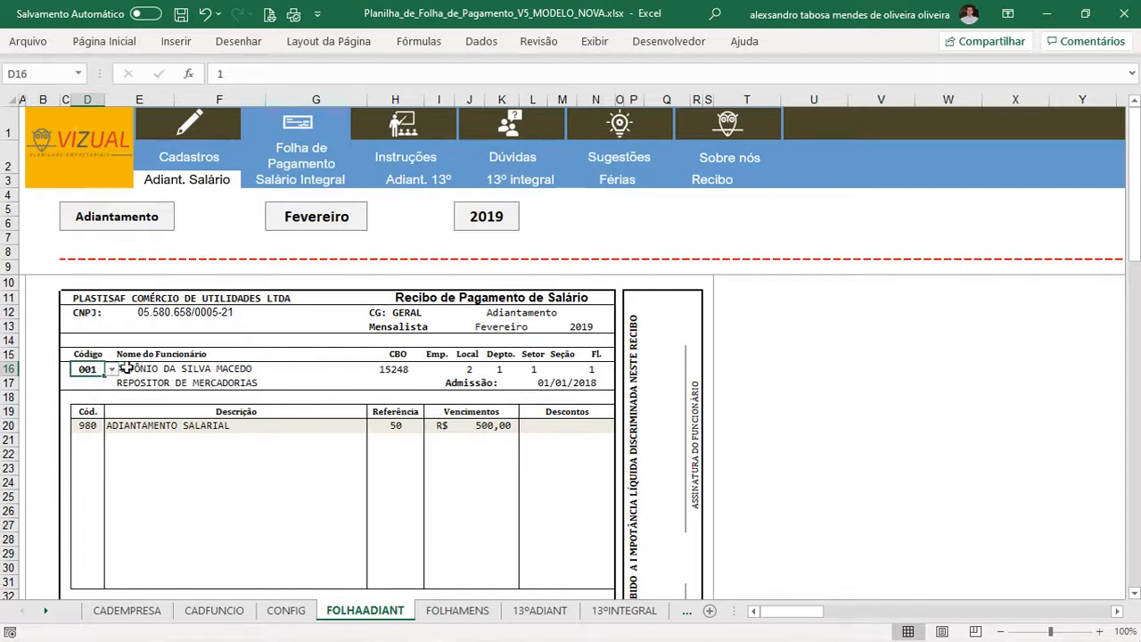
Choose Adiantamento as the payroll modality for the salary advance receipt.
{"action": "left_click", "coordinate": [146, 217]}
{"action": "left_click", "coordinate": [181, 210]}
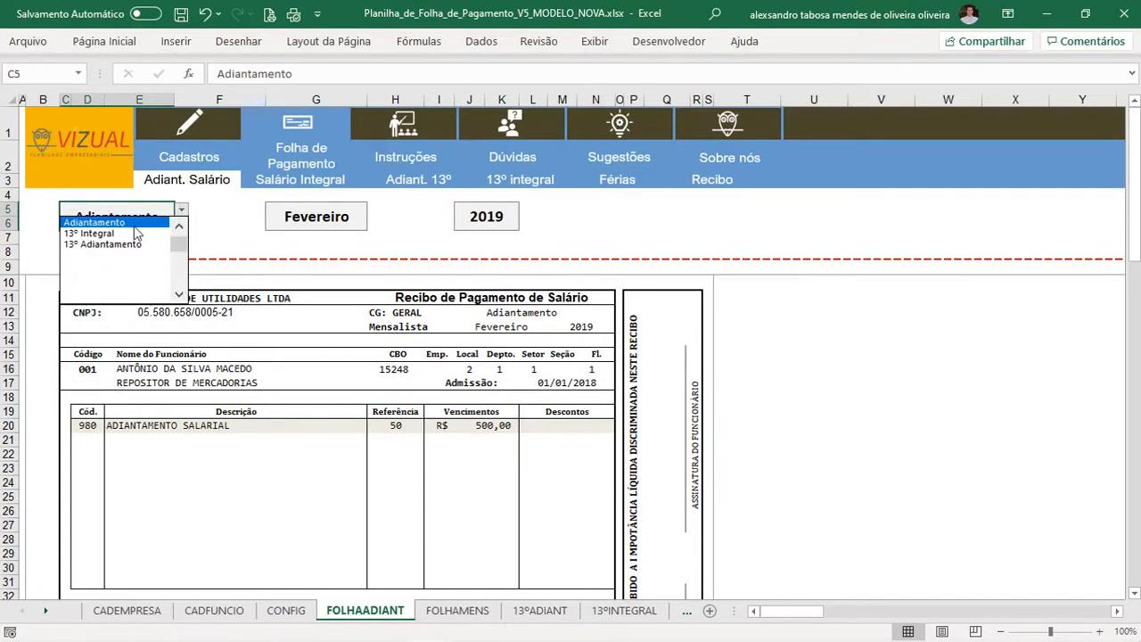
{"action": "left_click", "coordinate": [180, 229]}
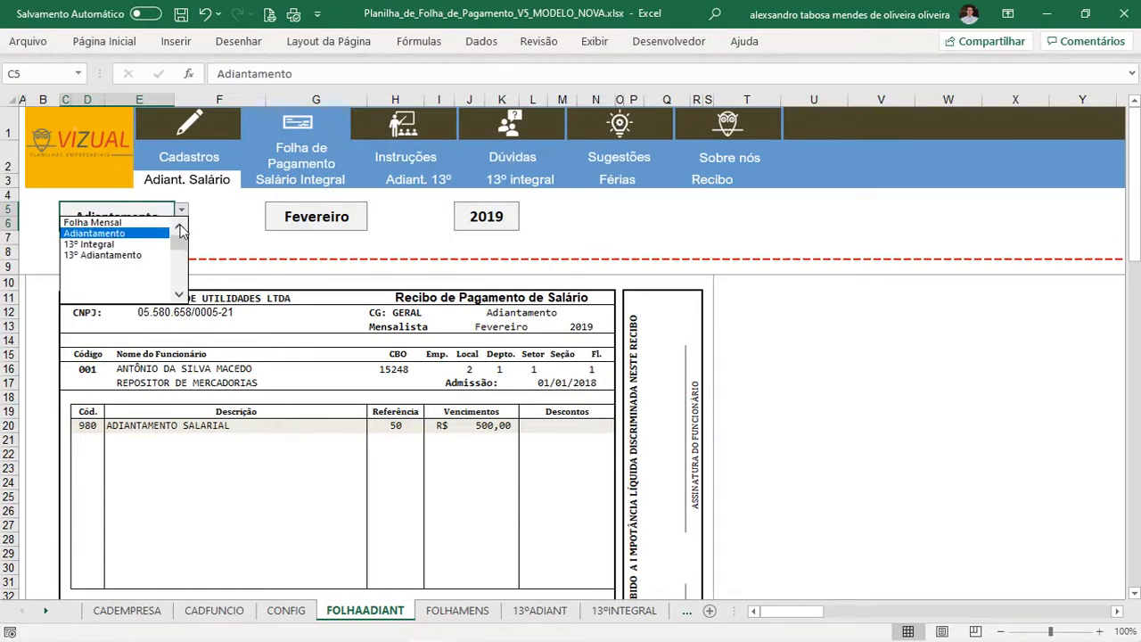
{"action": "left_click", "coordinate": [94, 233]}
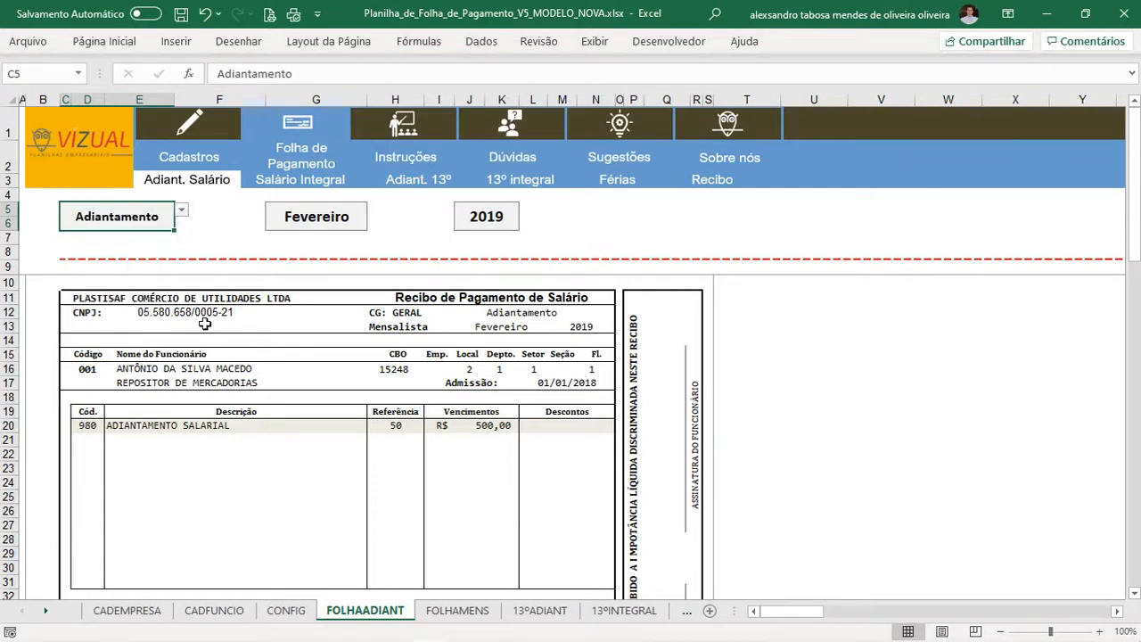
Examine the month and year selection cells above the salary advance receipt.
{"action": "left_click", "coordinate": [307, 218]}
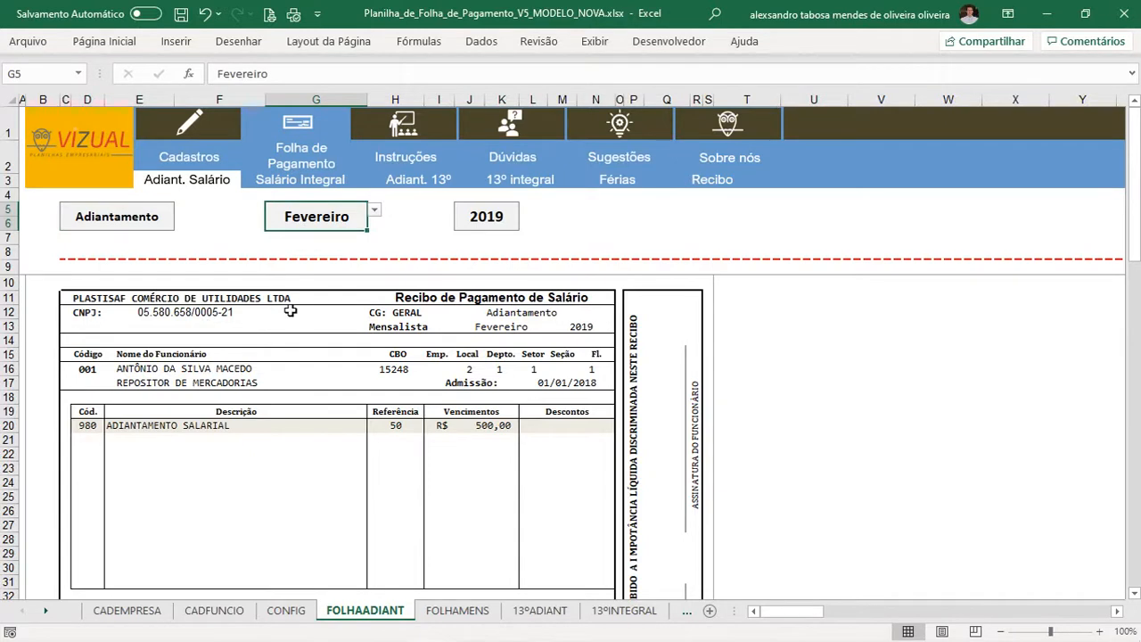
{"action": "left_click", "coordinate": [490, 218]}
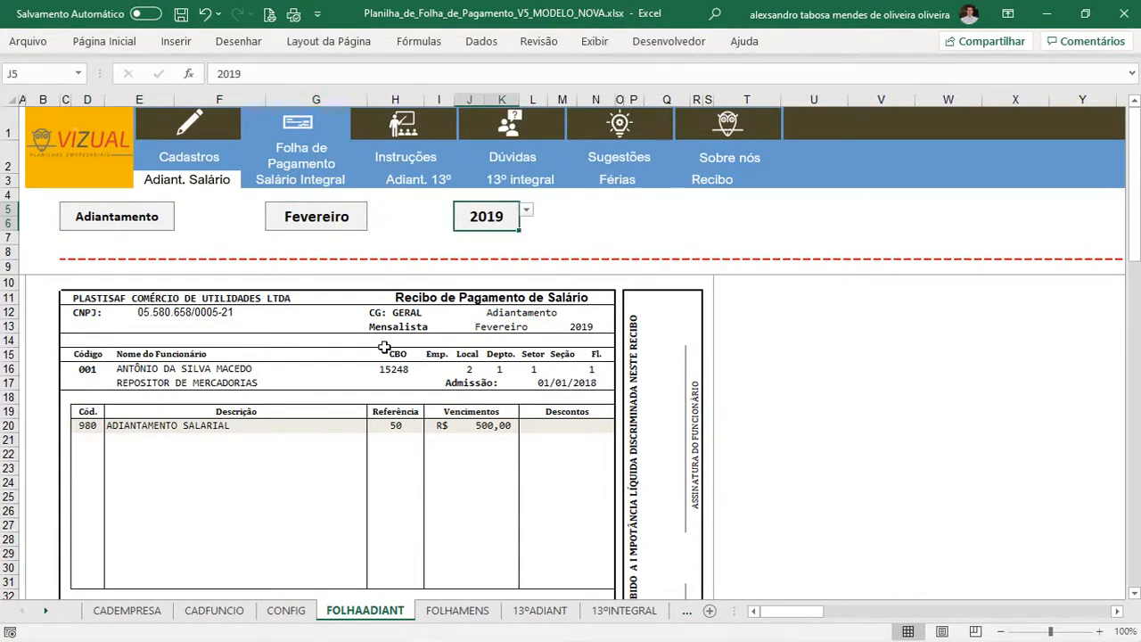
{"action": "left_click", "coordinate": [285, 226]}
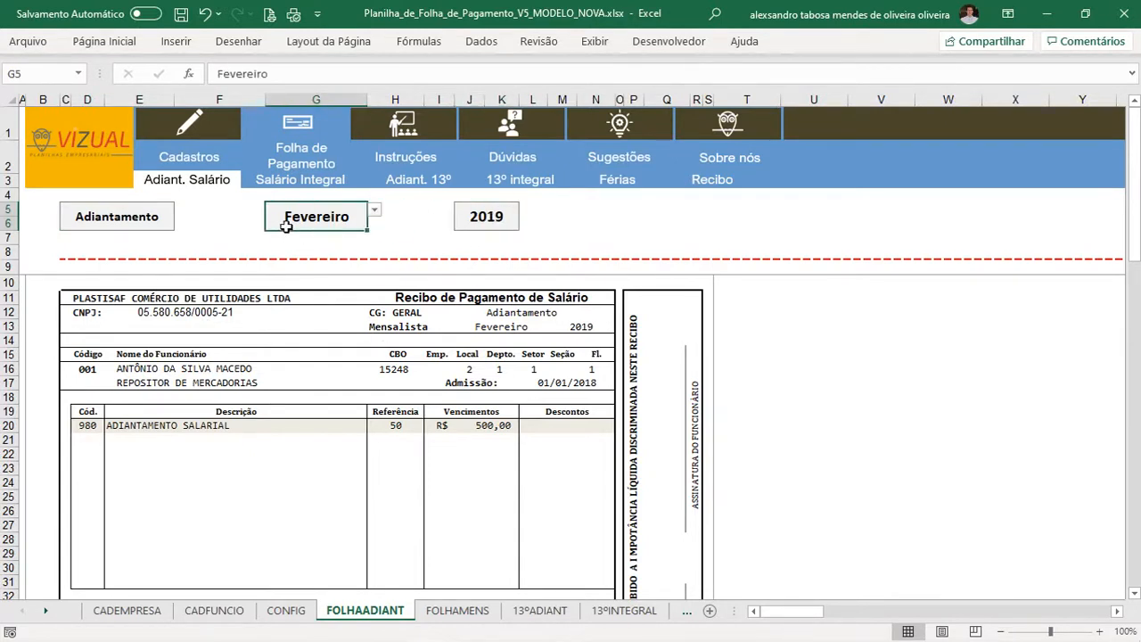
{"action": "left_click", "coordinate": [107, 225]}
{"action": "left_click", "coordinate": [294, 229]}
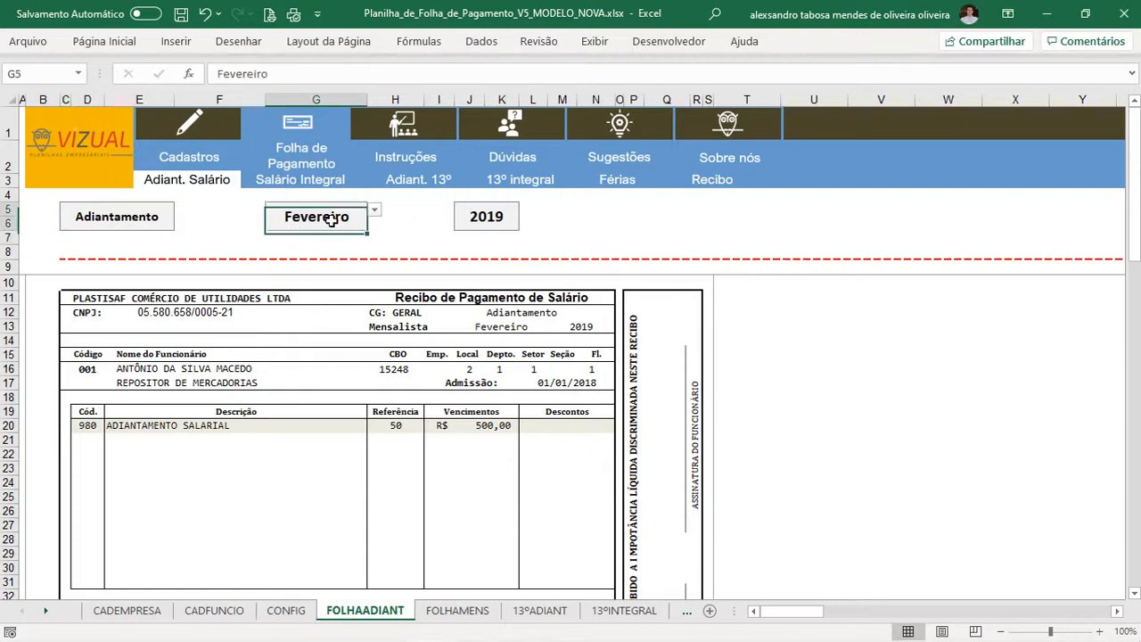
{"action": "left_click", "coordinate": [470, 227]}
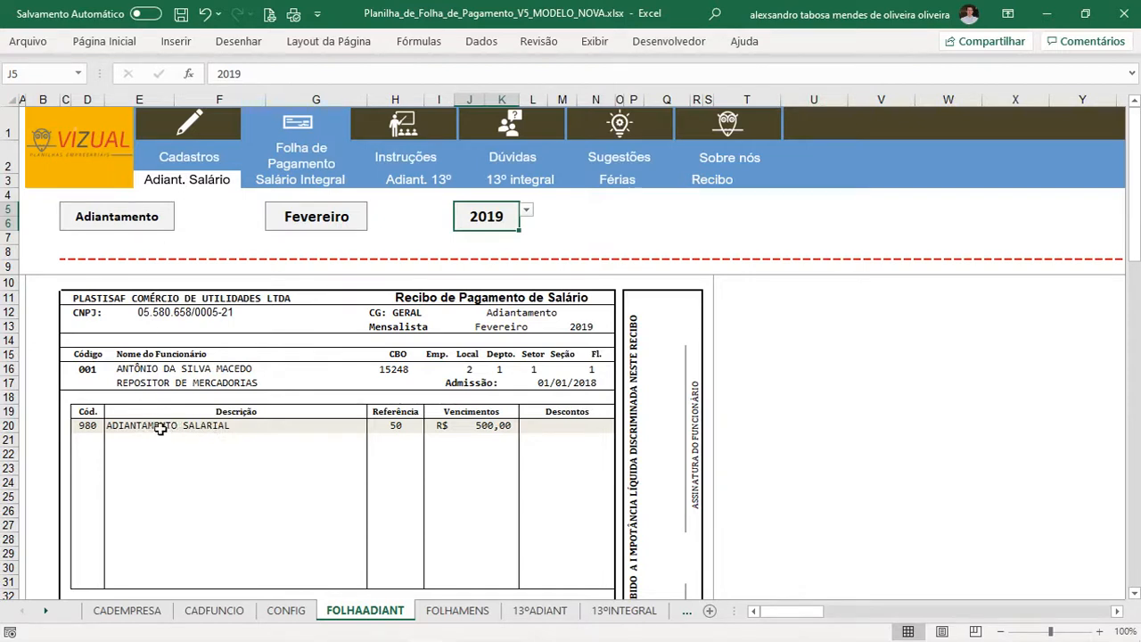
Examine the description formula and code selection of the ADIANTAMENTO SALARIAL line in the receipt.
{"action": "left_click", "coordinate": [159, 429]}
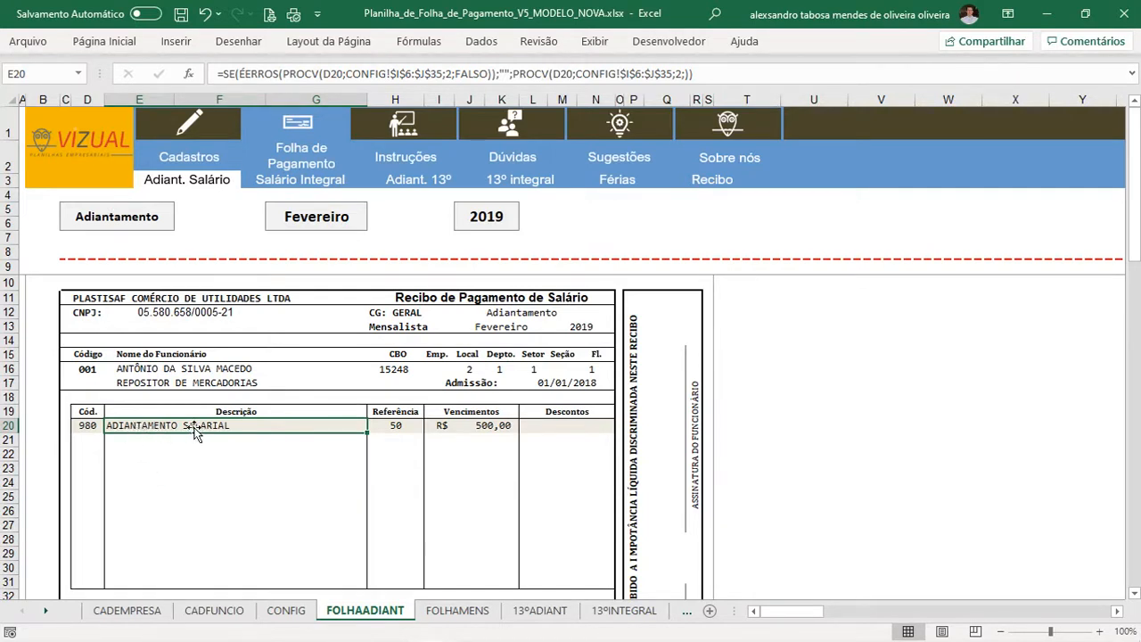
{"action": "left_click", "coordinate": [89, 425]}
{"action": "left_click", "coordinate": [111, 426]}
{"action": "left_click", "coordinate": [112, 426]}
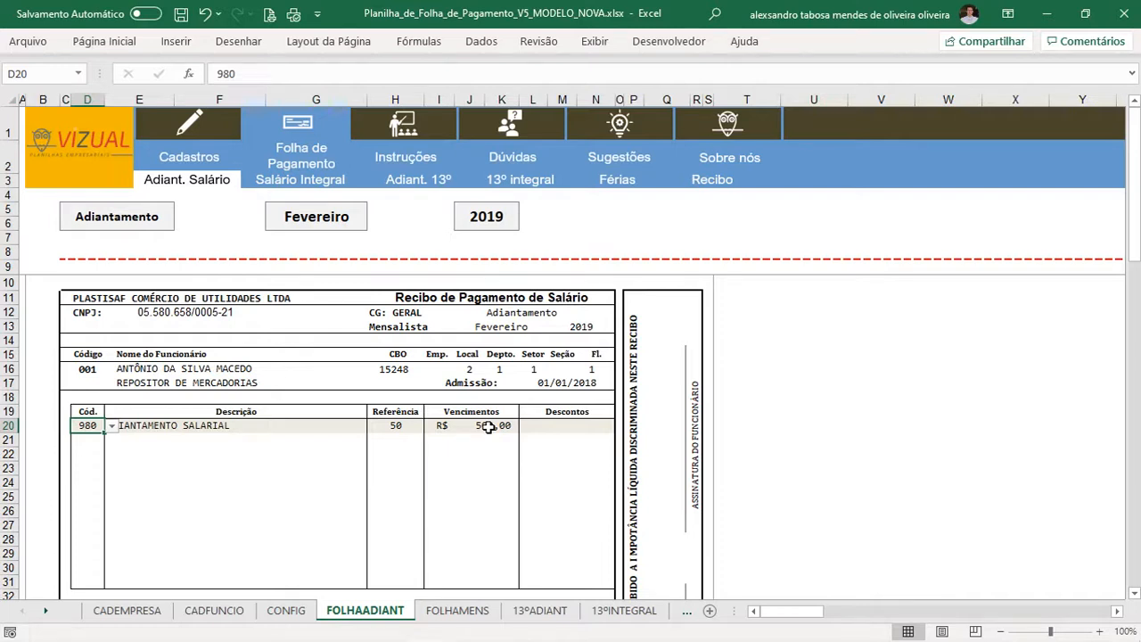
Set the salary advance receipt's employee code to 2 and inspect the advance amount's formula and reference.
{"action": "left_click", "coordinate": [100, 371]}
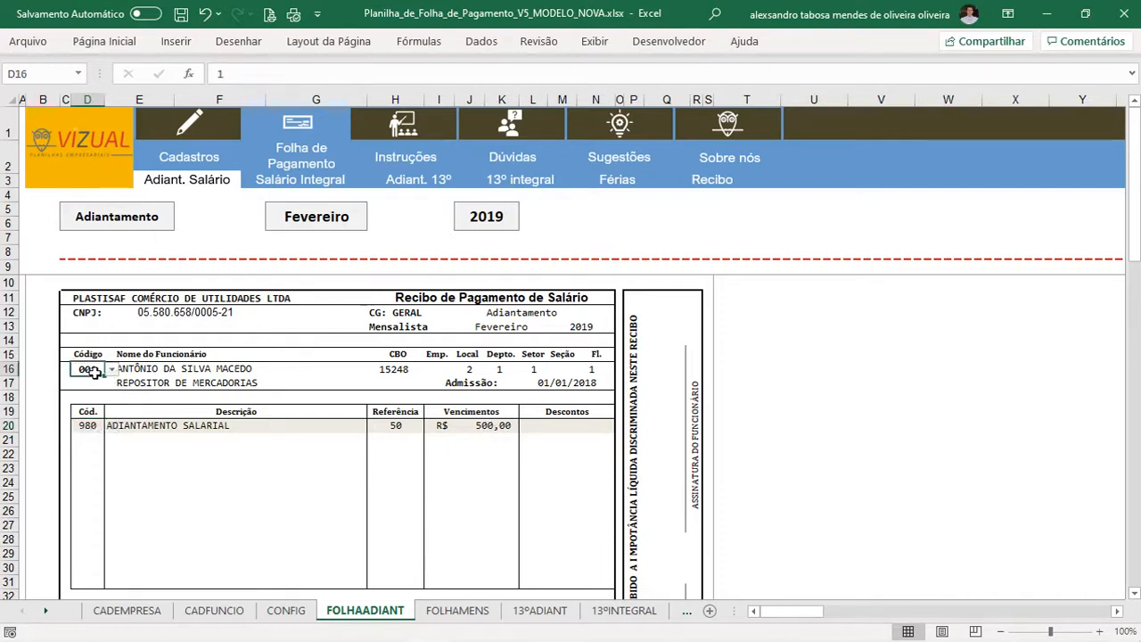
{"action": "left_click", "coordinate": [112, 369]}
{"action": "left_click", "coordinate": [89, 393]}
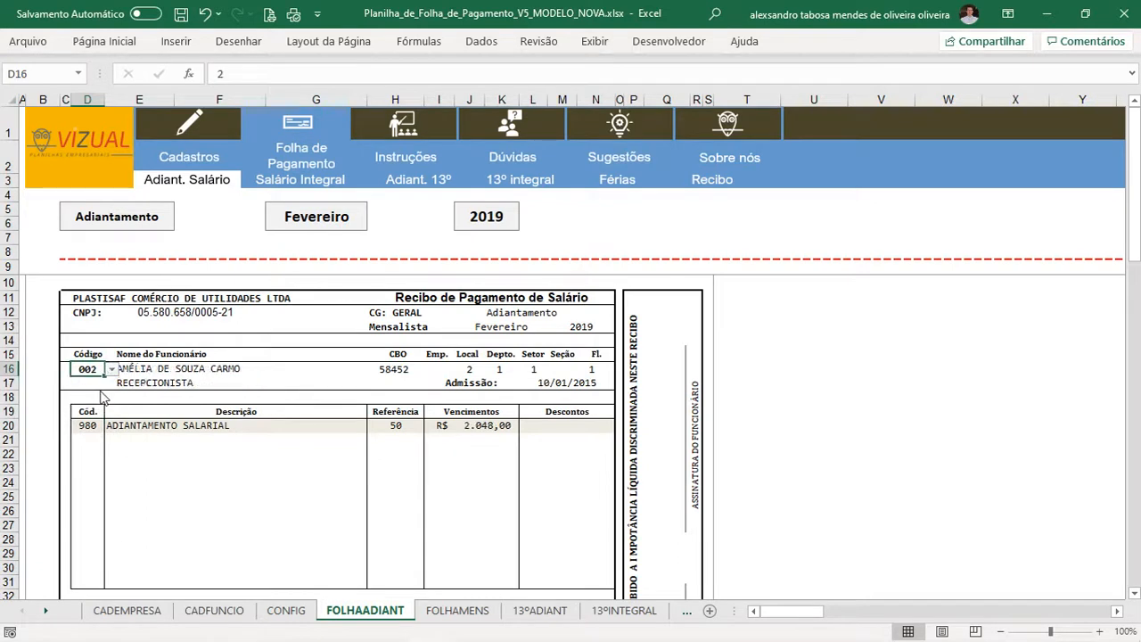
{"action": "left_click", "coordinate": [475, 426]}
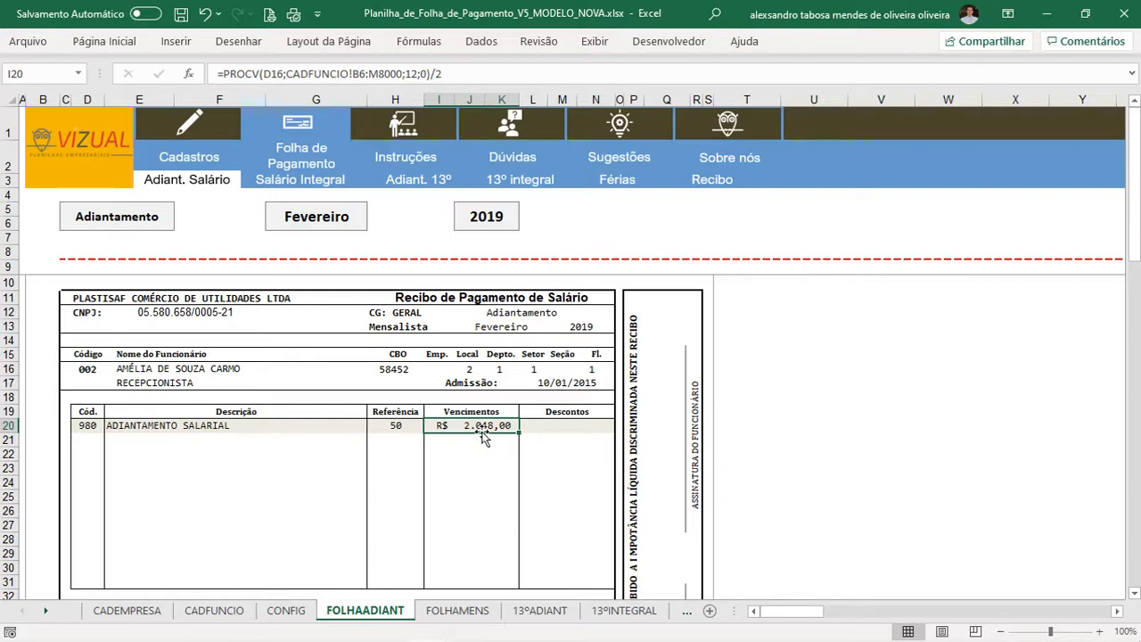
{"action": "left_click", "coordinate": [398, 429]}
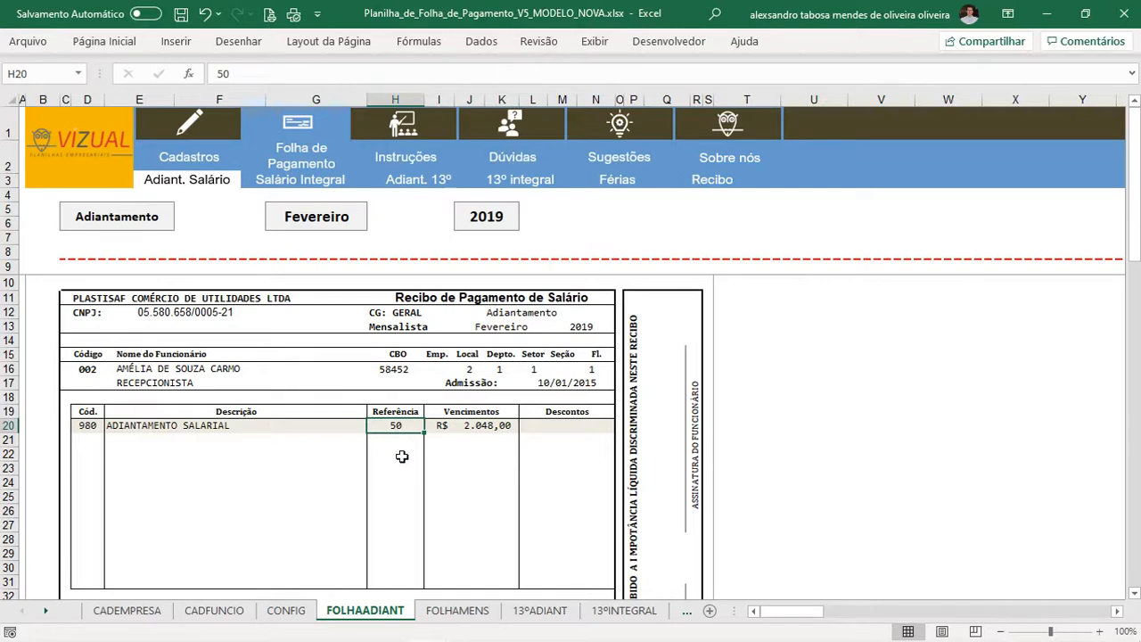
Preview the salary advance receipt for printing, and review both of its copies on the sheet.
{"action": "left_click", "coordinate": [272, 16]}
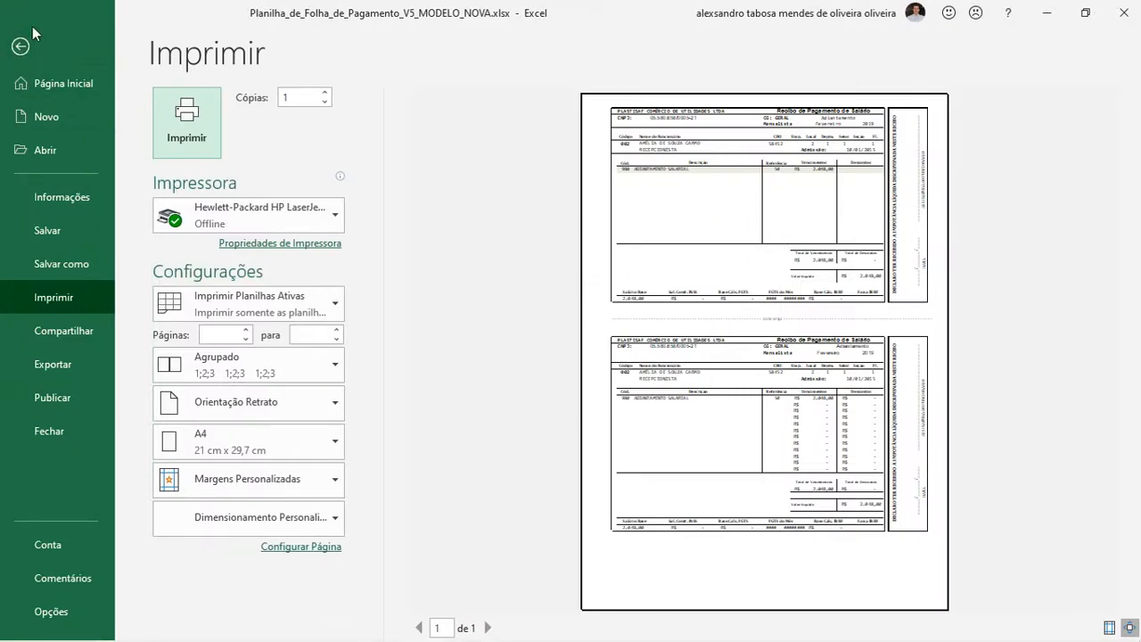
{"action": "left_click", "coordinate": [19, 51]}
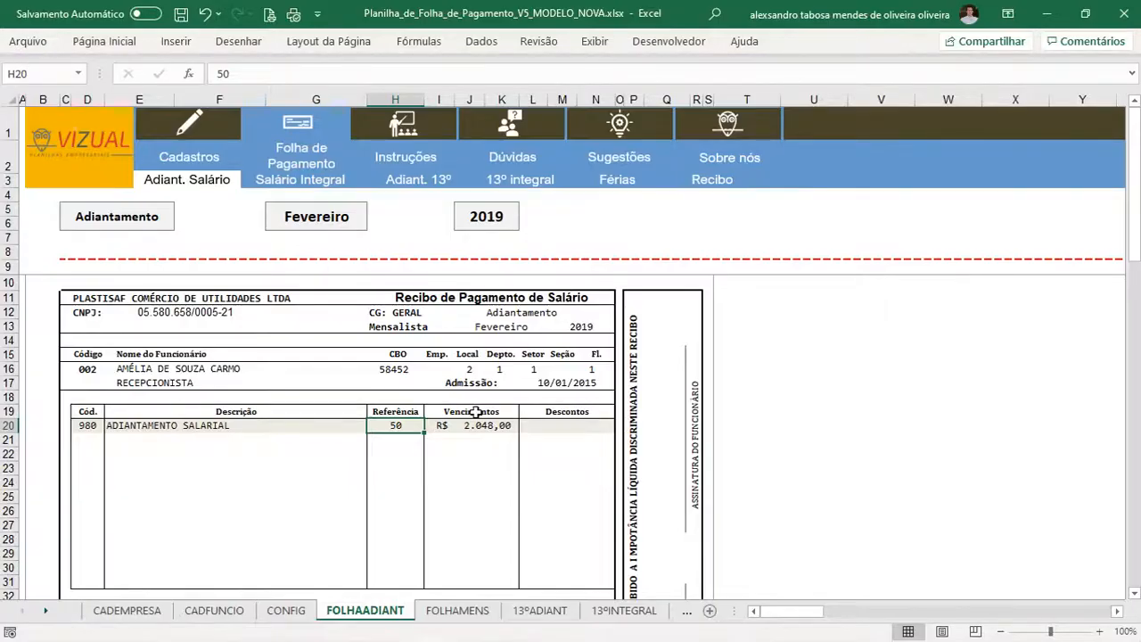
{"action": "scroll", "coordinate": [241, 464], "scroll_direction": "down", "scroll_amount": 10}
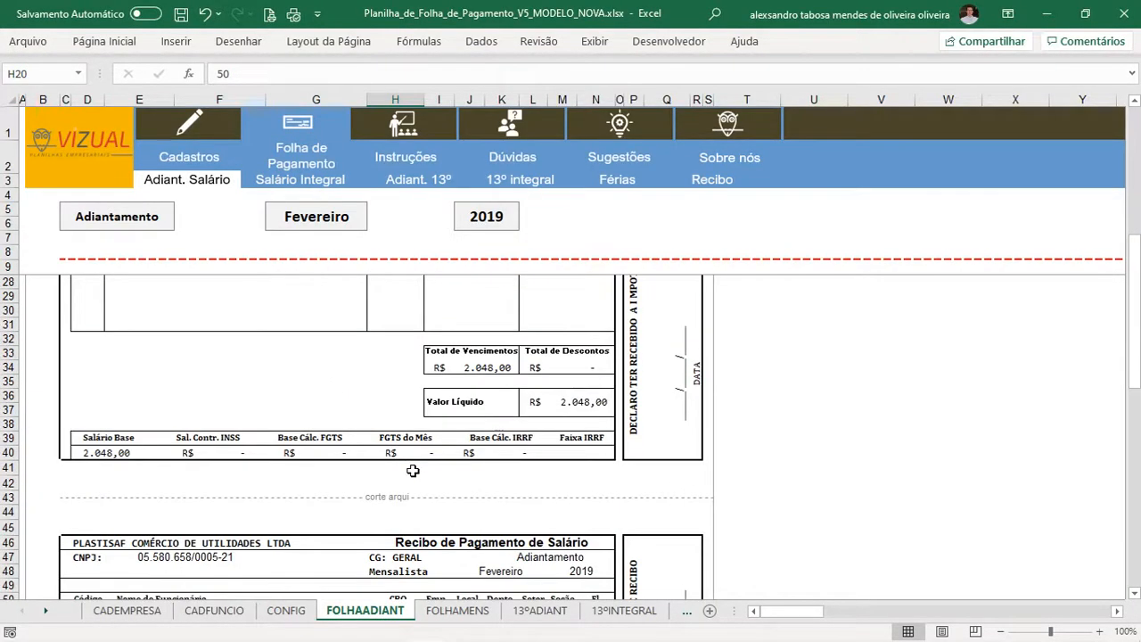
{"action": "scroll", "coordinate": [431, 505], "scroll_direction": "down", "scroll_amount": 5}
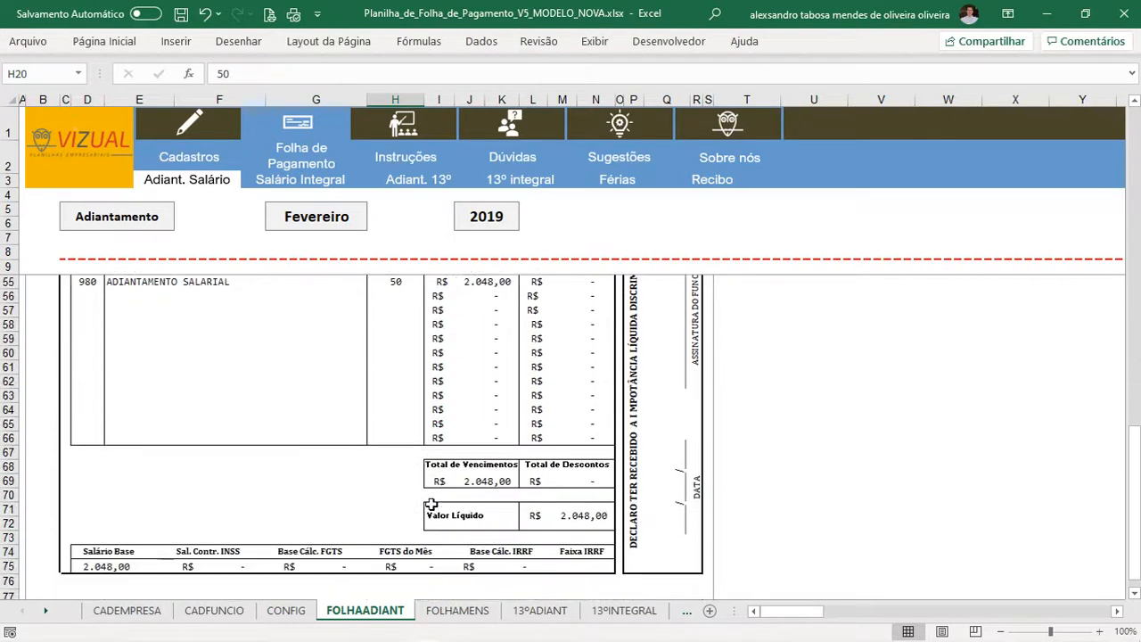
{"action": "scroll", "coordinate": [431, 505], "scroll_direction": "up", "scroll_amount": 15}
{"action": "scroll", "coordinate": [432, 504], "scroll_direction": "down", "scroll_amount": 15}
{"action": "scroll", "coordinate": [431, 505], "scroll_direction": "up", "scroll_amount": 15}
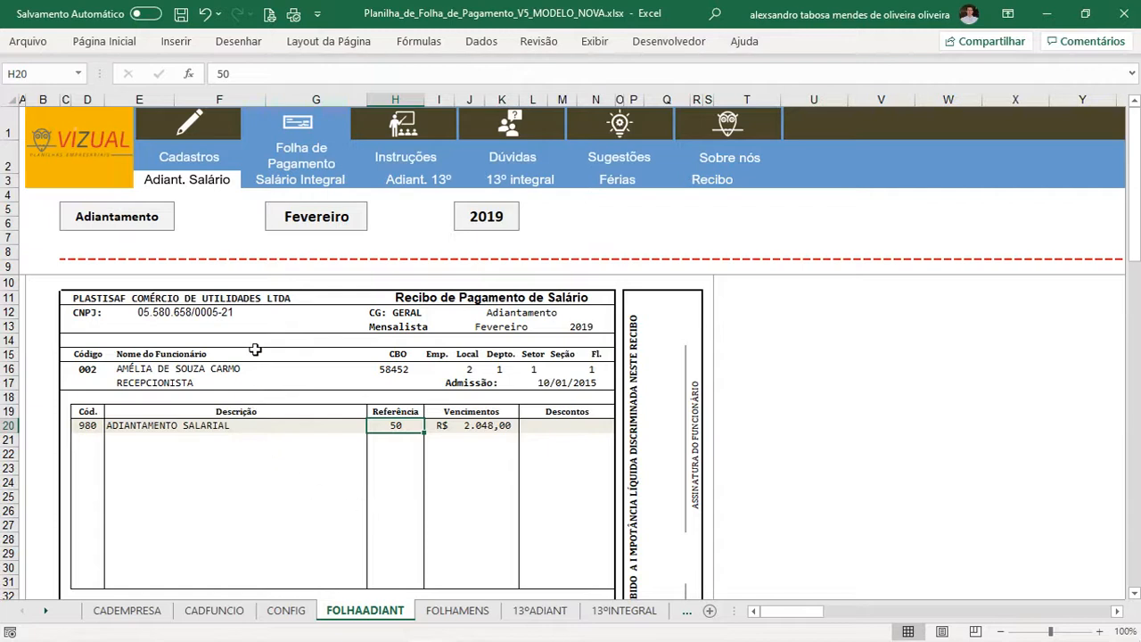
Open the Salário Integral sheet and examine its payroll modality, Dias Úteis and Domingos e Feriados cells.
{"action": "left_click", "coordinate": [289, 185]}
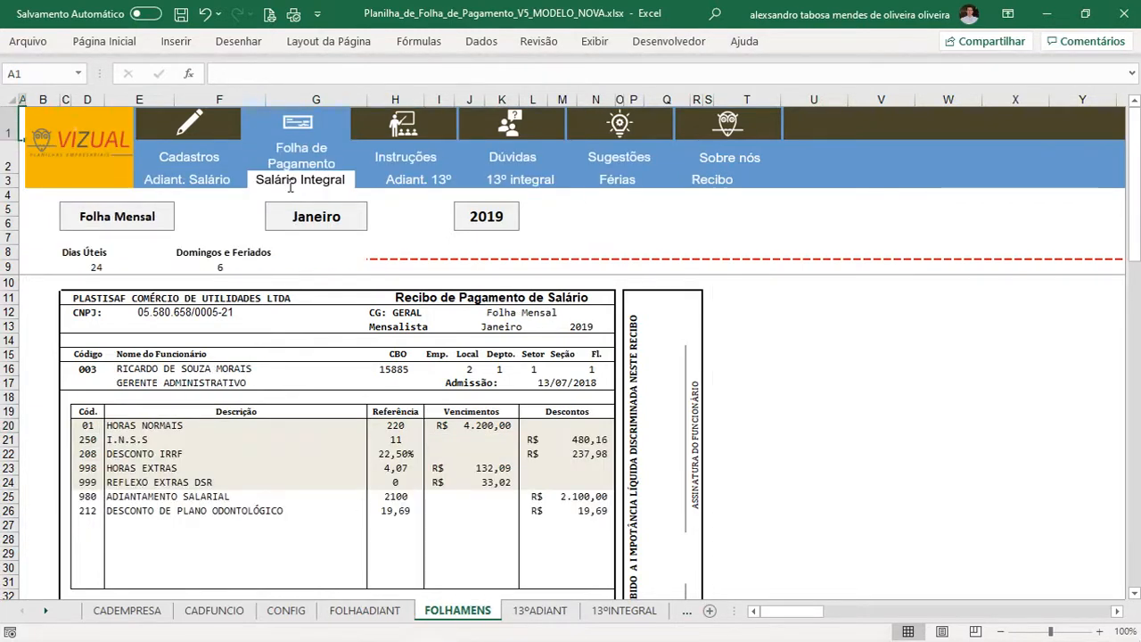
{"action": "left_click", "coordinate": [145, 220]}
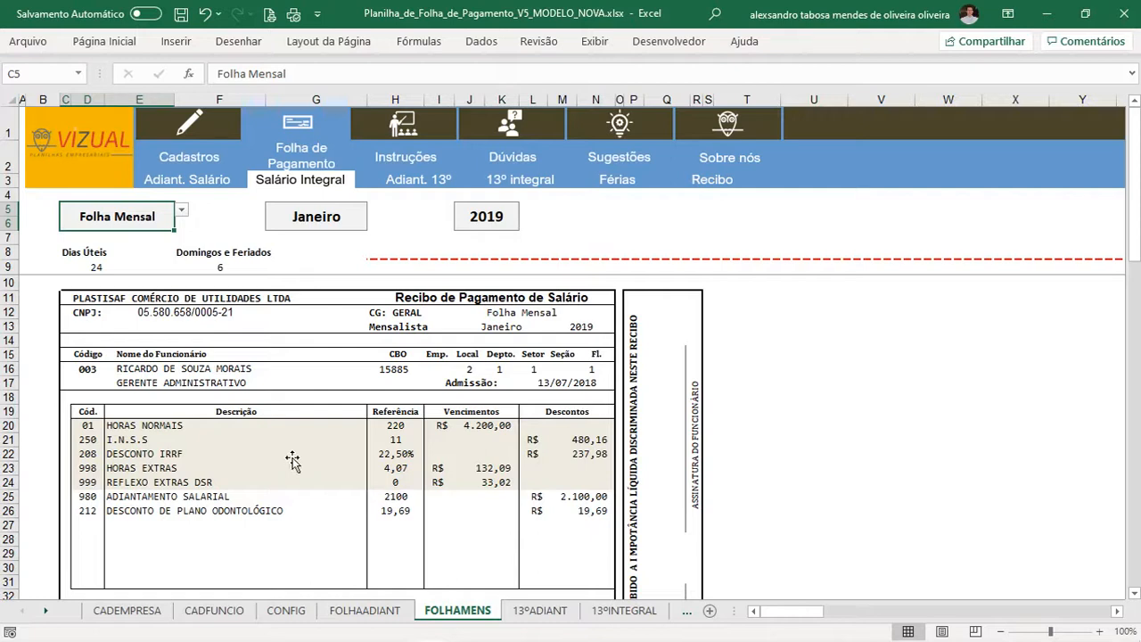
{"action": "left_click", "coordinate": [96, 266]}
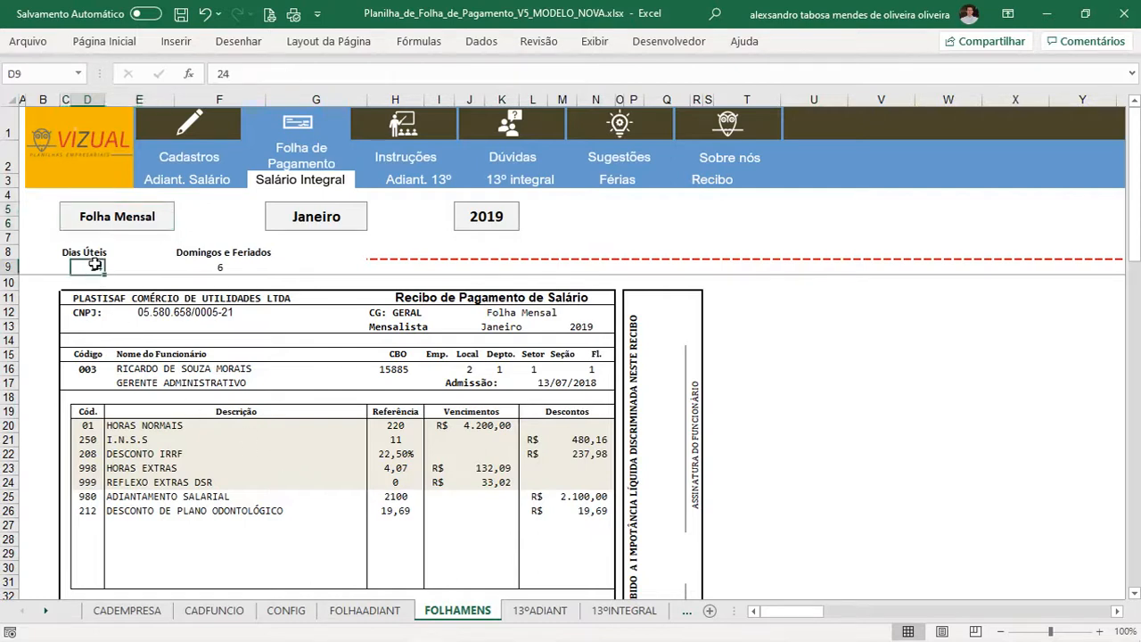
{"action": "left_click", "coordinate": [222, 269]}
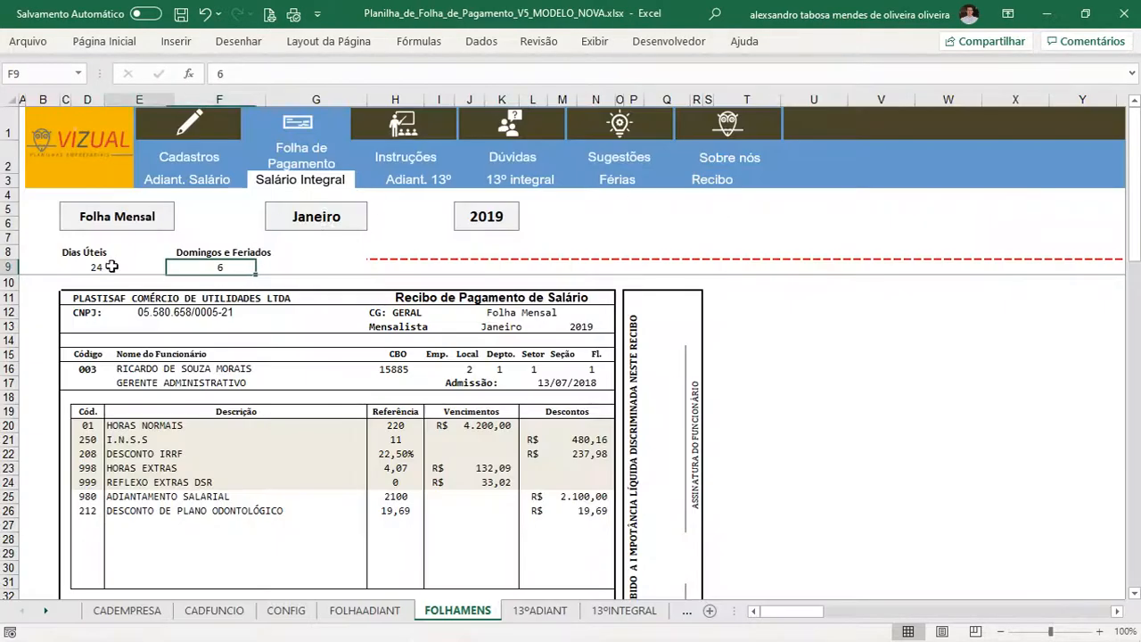
{"action": "left_click", "coordinate": [97, 267]}
{"action": "left_click", "coordinate": [232, 267]}
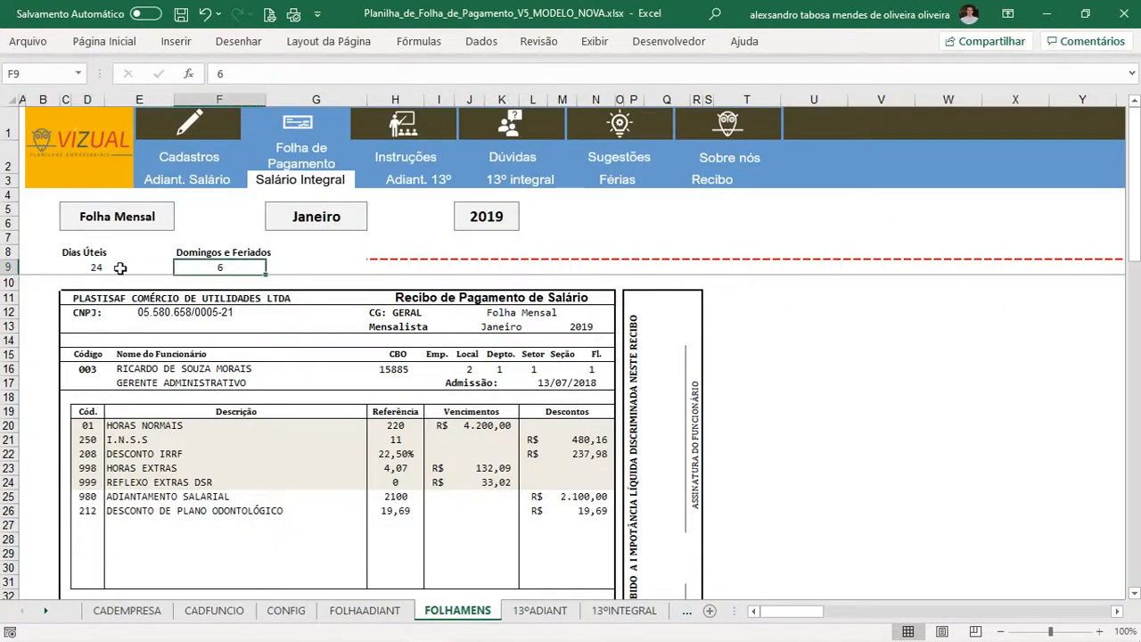
{"action": "left_click", "coordinate": [96, 267]}
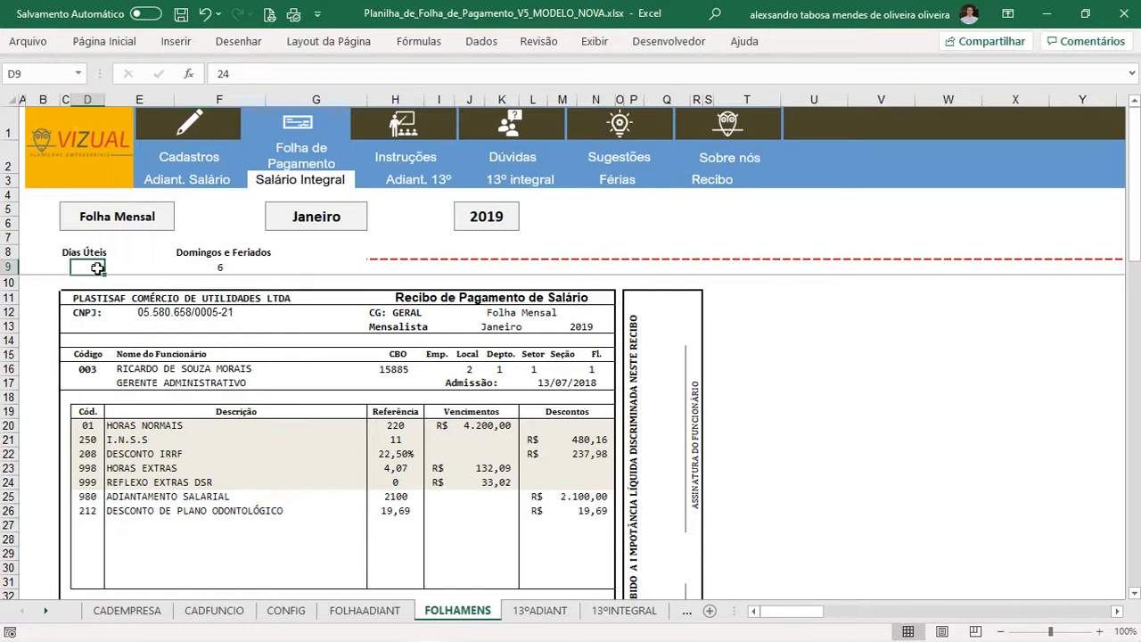
Examine the monthly receipt's employee code, the description formulas from HORAS NORMAIS to REFLEXO EXTRAS DSR, and the ADIANTAMENTO SALARIAL code cell.
{"action": "left_click", "coordinate": [90, 371]}
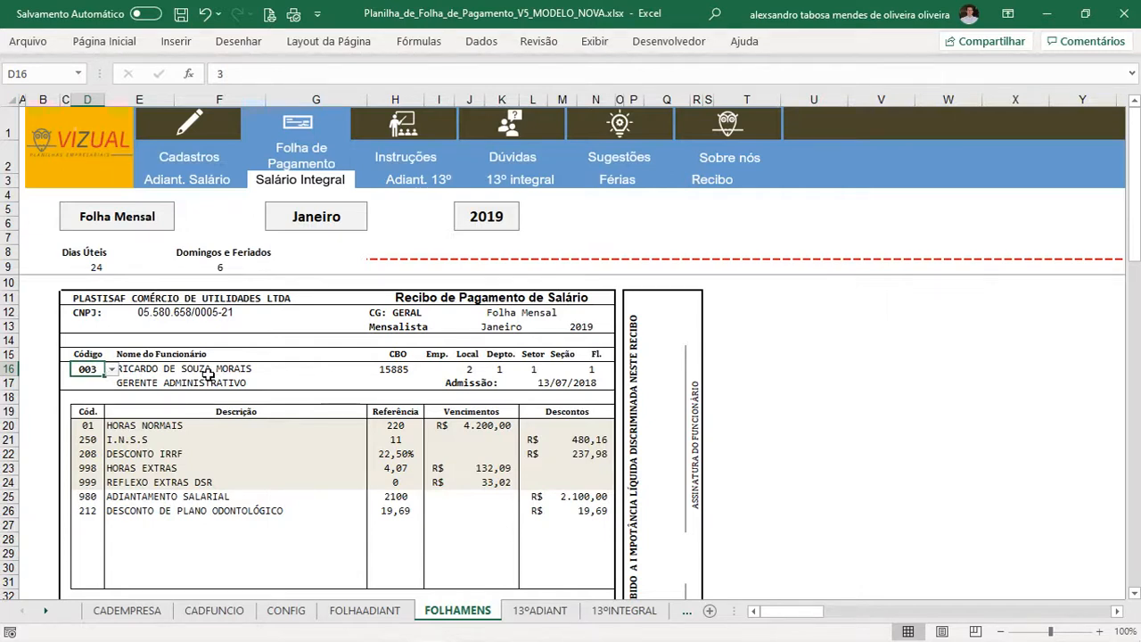
{"action": "scroll", "coordinate": [205, 373], "scroll_direction": "down", "scroll_amount": 2}
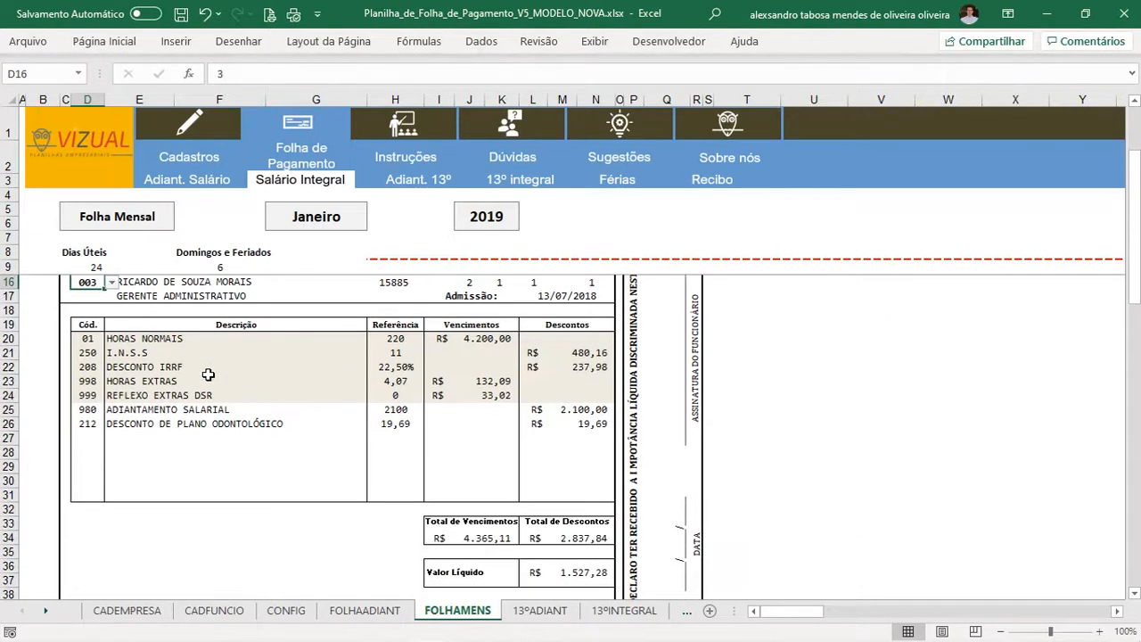
{"action": "left_click", "coordinate": [87, 339]}
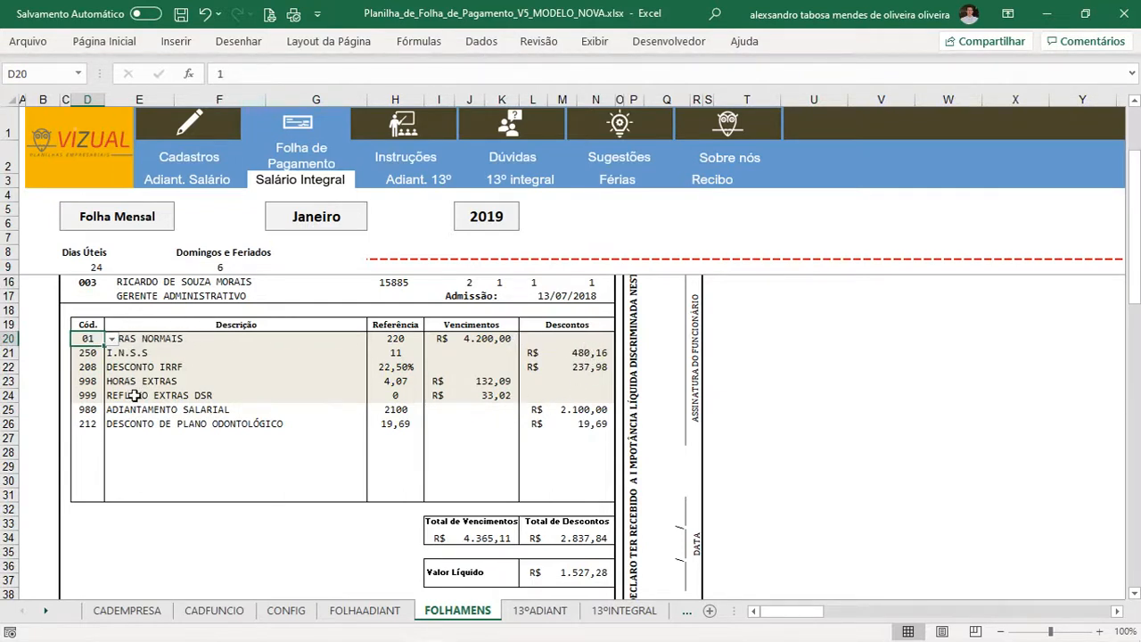
{"action": "left_click", "coordinate": [153, 339]}
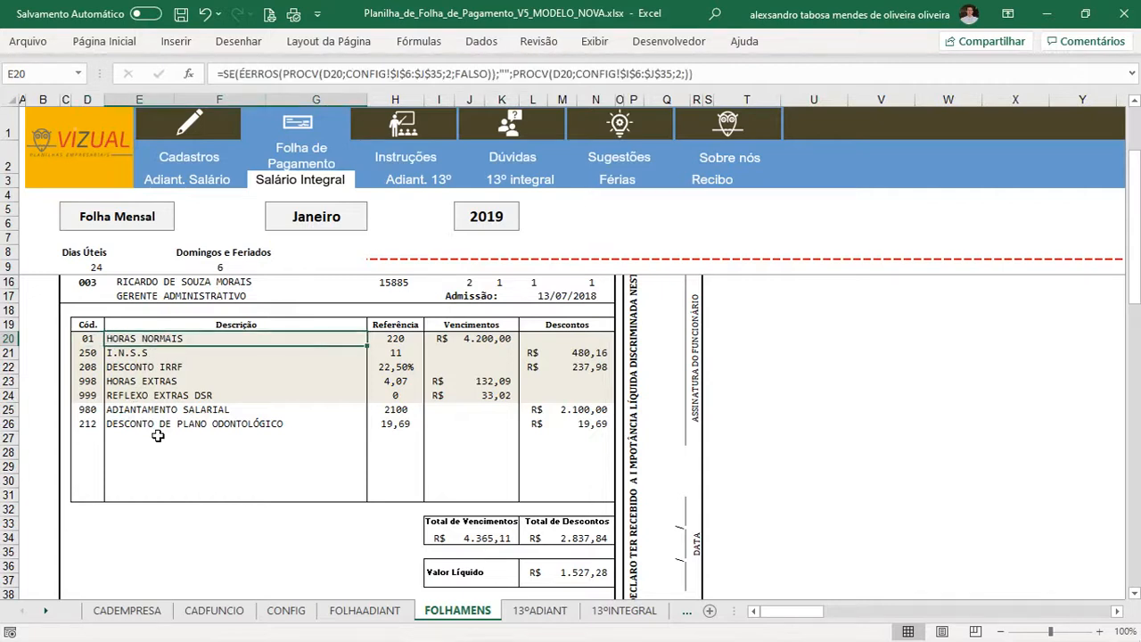
{"action": "left_click", "coordinate": [137, 355]}
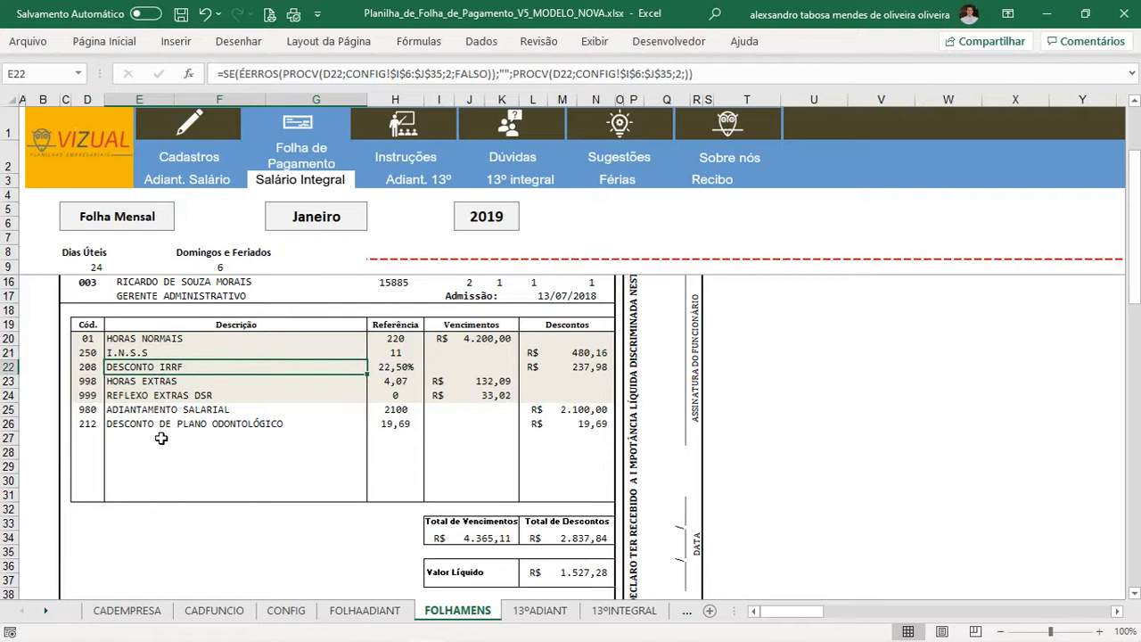
{"action": "left_click", "coordinate": [156, 382]}
{"action": "left_click", "coordinate": [164, 399]}
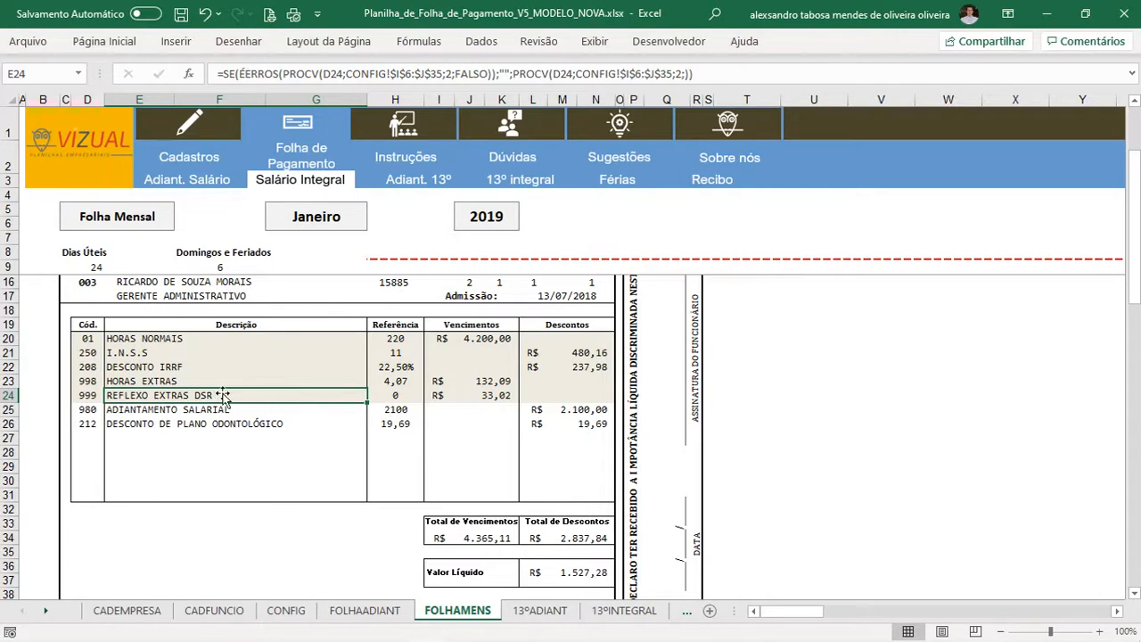
{"action": "left_click", "coordinate": [164, 382]}
{"action": "left_click", "coordinate": [159, 367]}
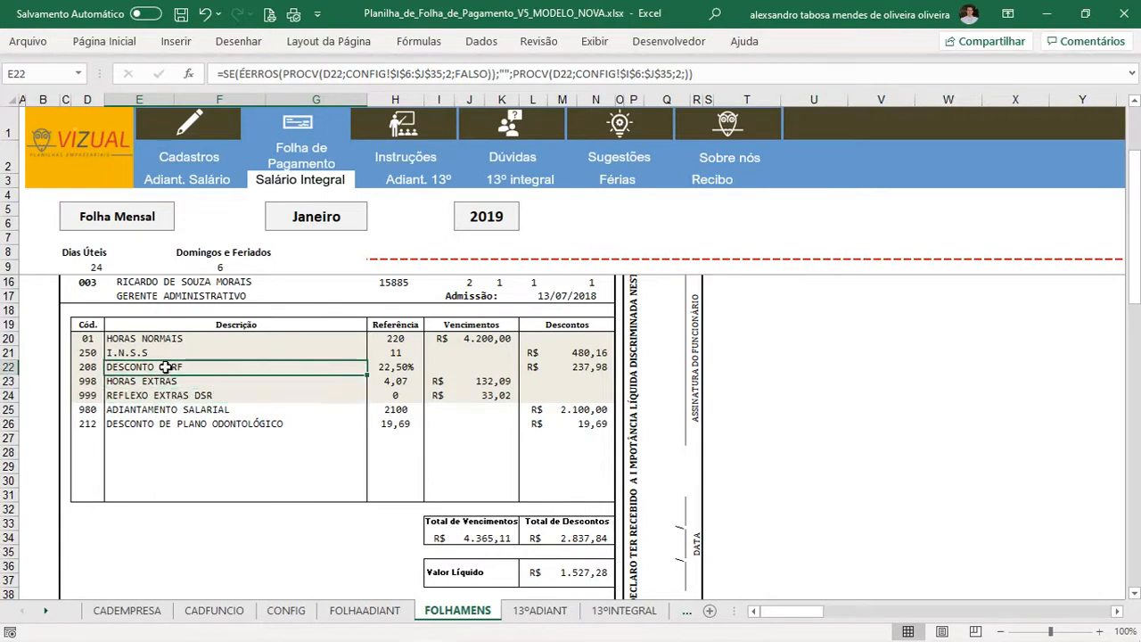
{"action": "left_click", "coordinate": [143, 354]}
{"action": "left_click", "coordinate": [149, 340]}
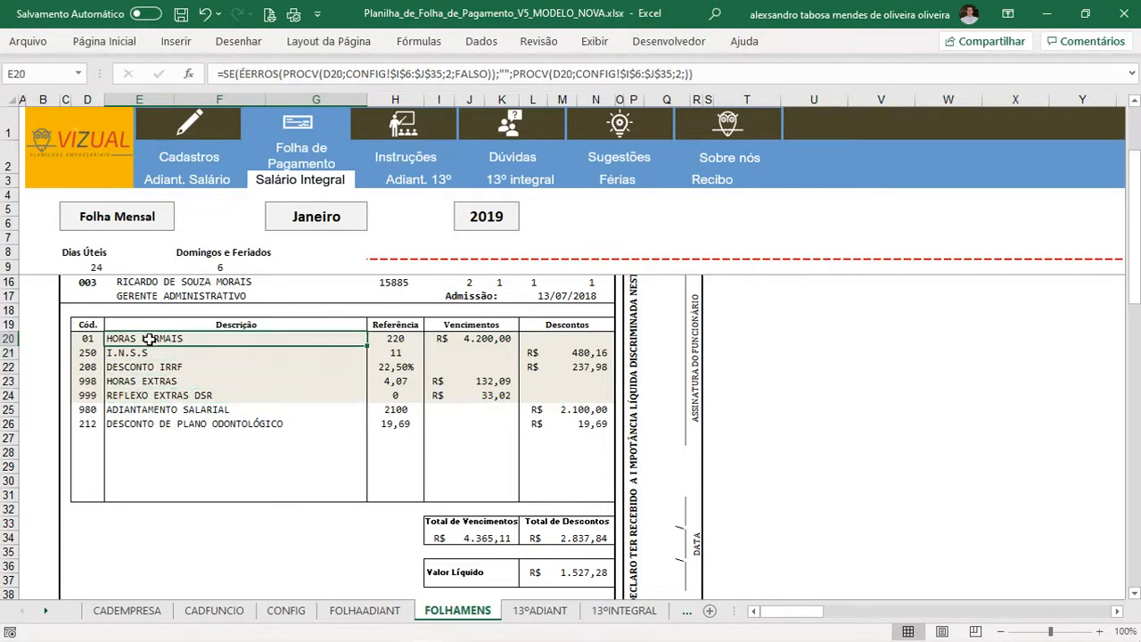
{"action": "left_click", "coordinate": [89, 410]}
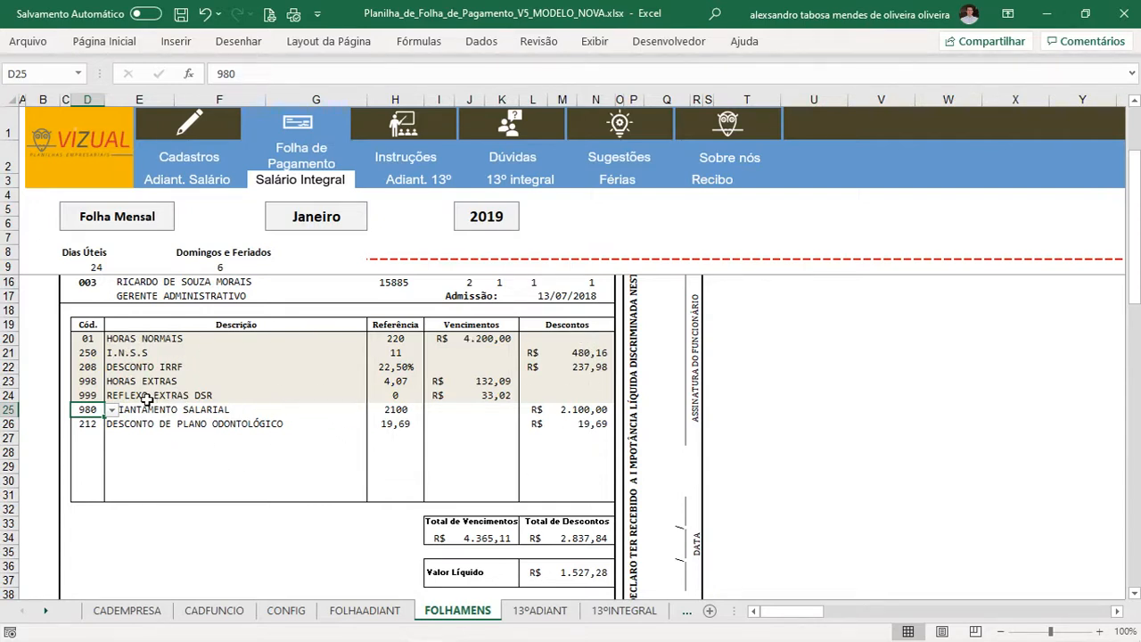
Set the HORAS EXTRAS reference to 0 and clear the DESCONTO IRRF reference in the monthly receipt.
{"action": "left_click", "coordinate": [415, 381]}
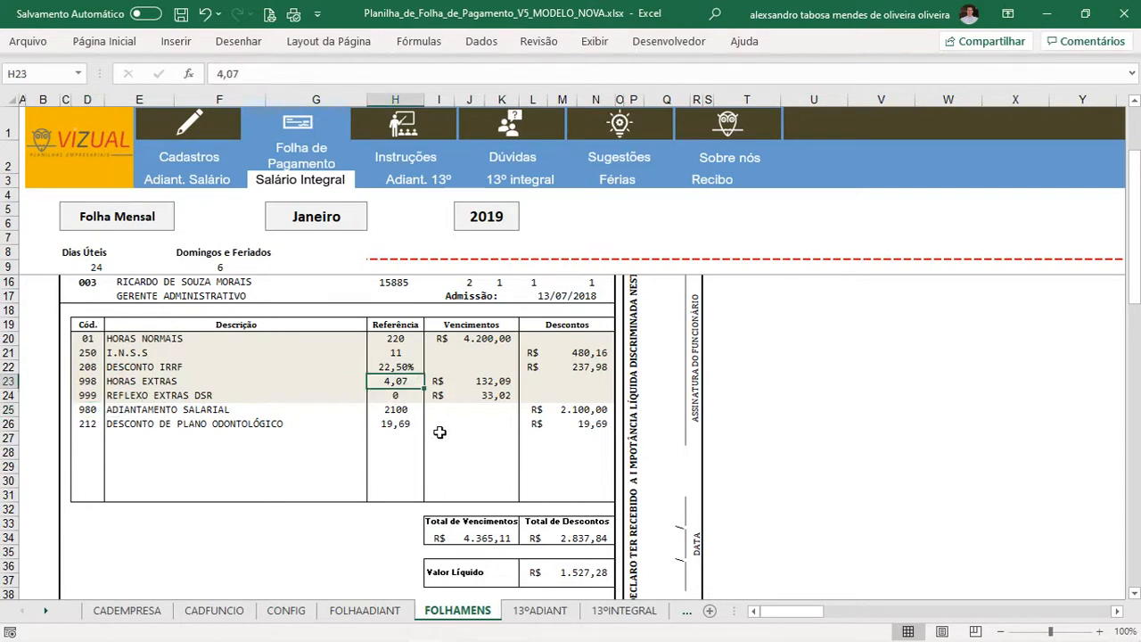
{"action": "type", "text": "0"}
{"action": "key", "text": "Tab"}
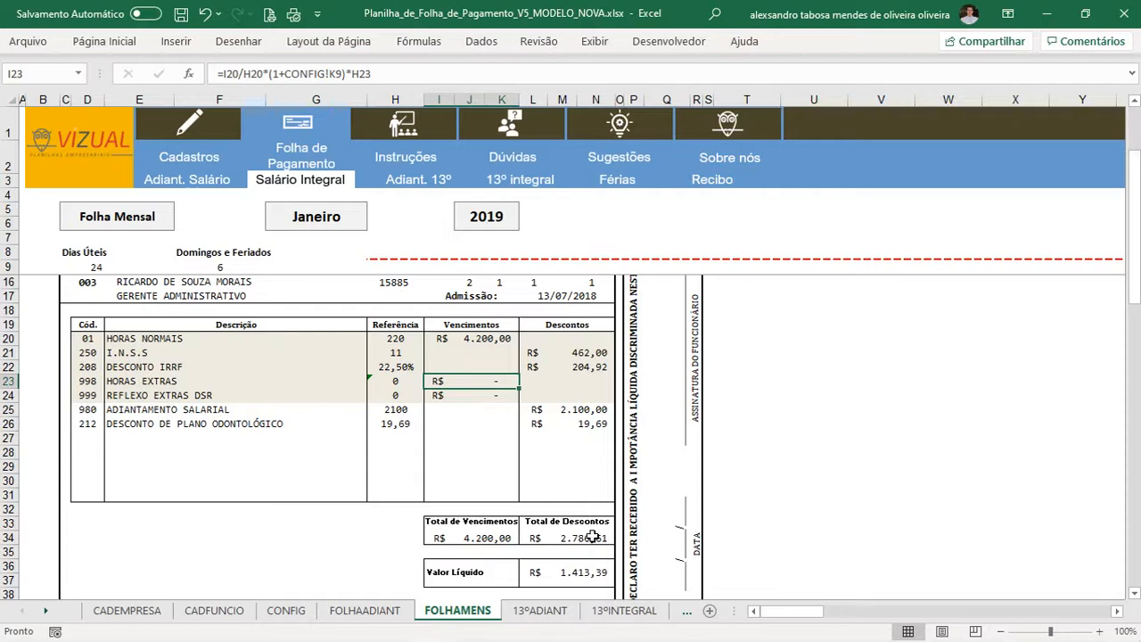
{"action": "left_click", "coordinate": [390, 368]}
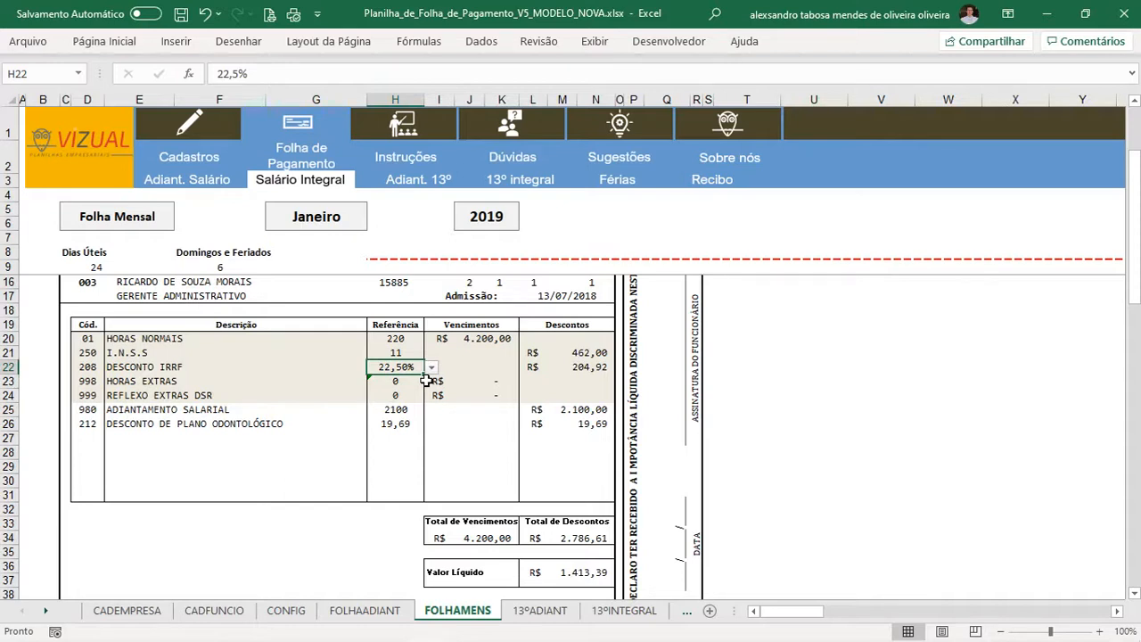
{"action": "key", "text": "Delete"}
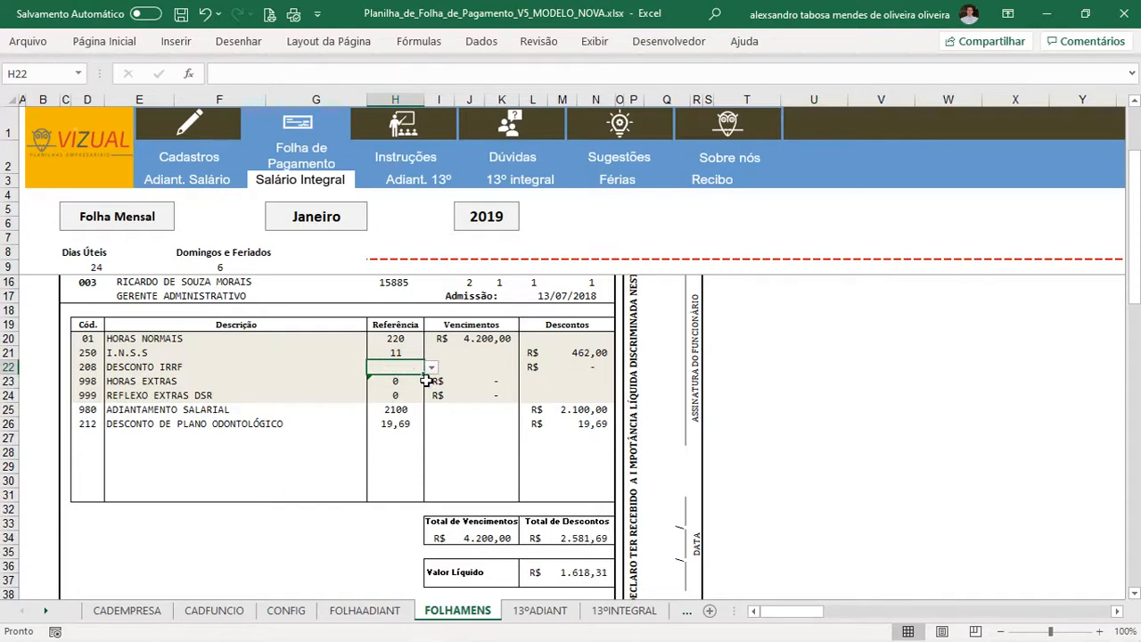
Choose 8 as the I.N.S.S. reference in the monthly receipt.
{"action": "left_click", "coordinate": [403, 352]}
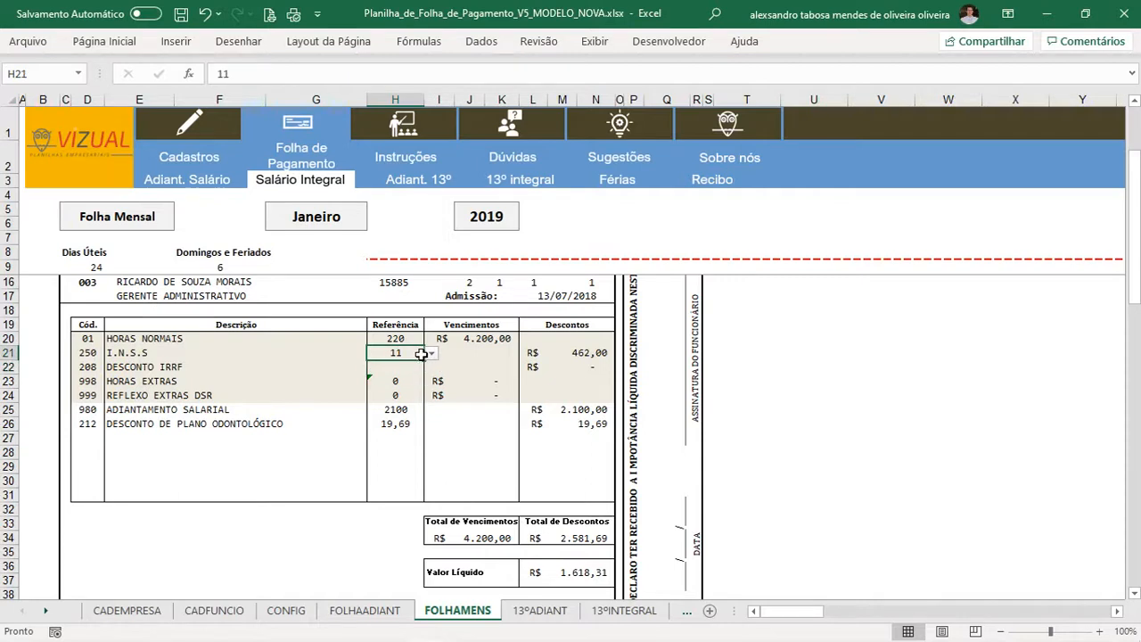
{"action": "left_click", "coordinate": [433, 354]}
{"action": "left_click", "coordinate": [406, 366]}
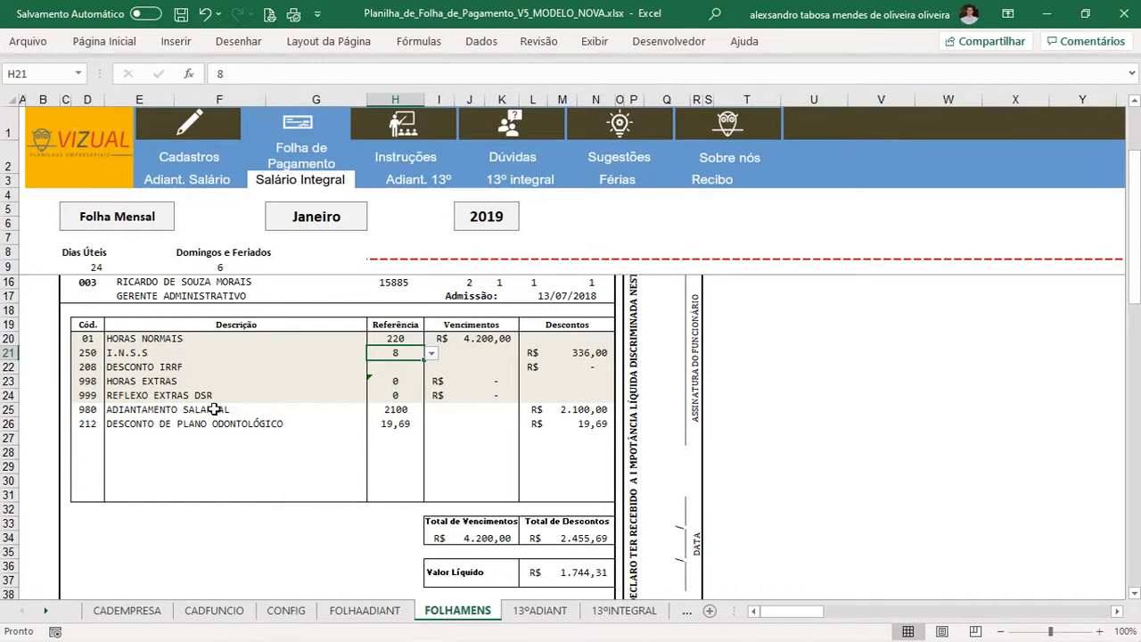
Clear the code of the ADIANTAMENTO SALARIAL line in the monthly receipt and check that line's discount and reference cells.
{"action": "scroll", "coordinate": [214, 409], "scroll_direction": "down", "scroll_amount": 2}
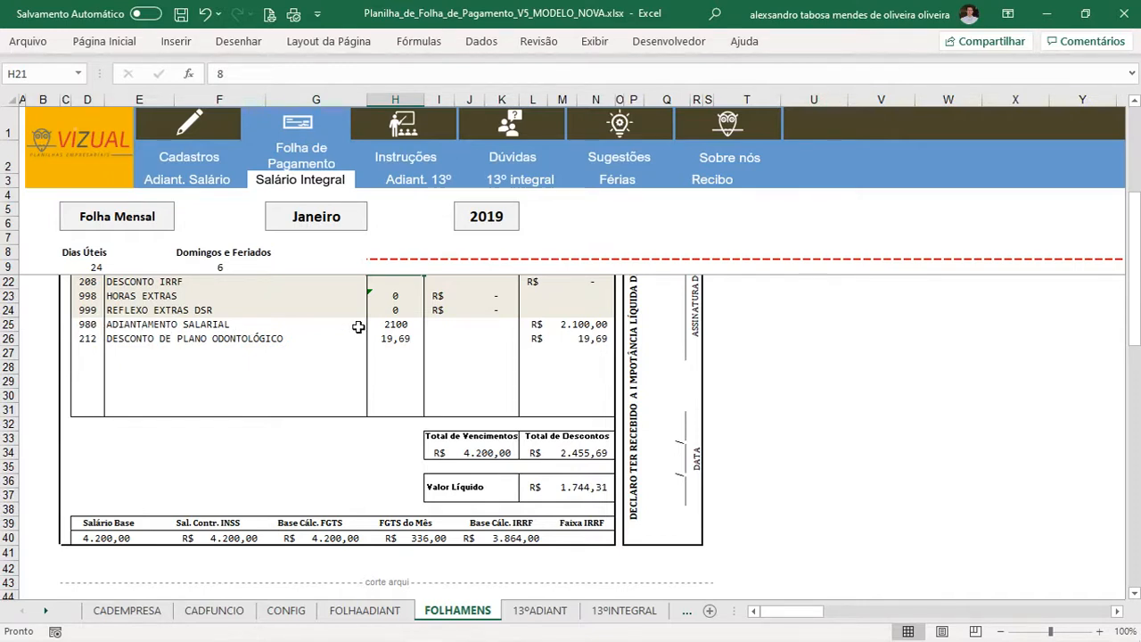
{"action": "left_click", "coordinate": [87, 326]}
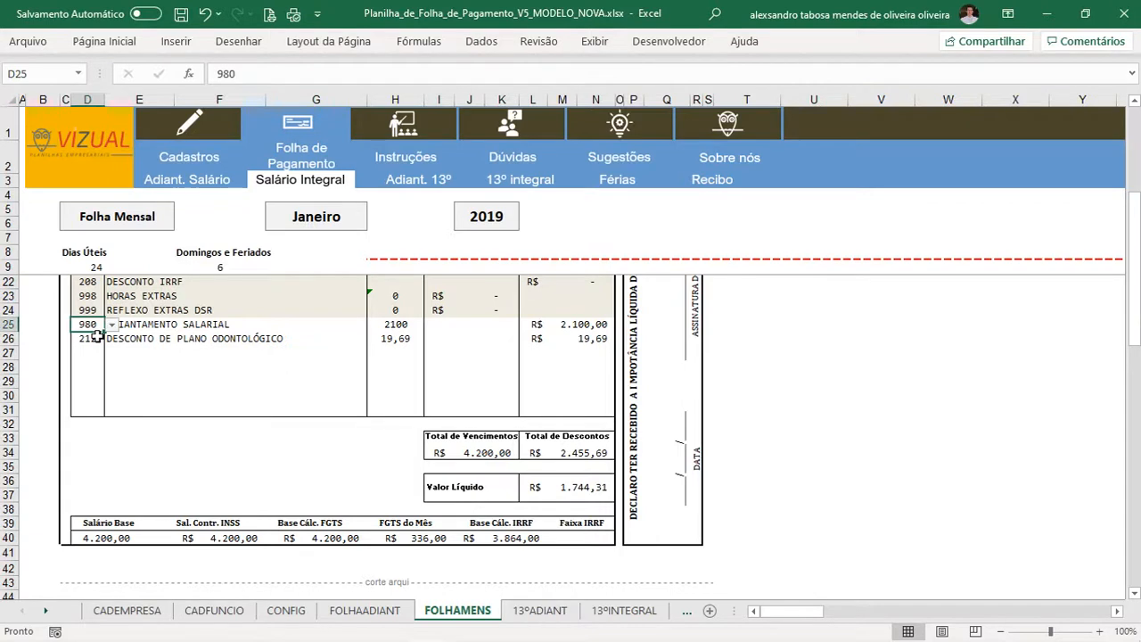
{"action": "key", "text": "Delete"}
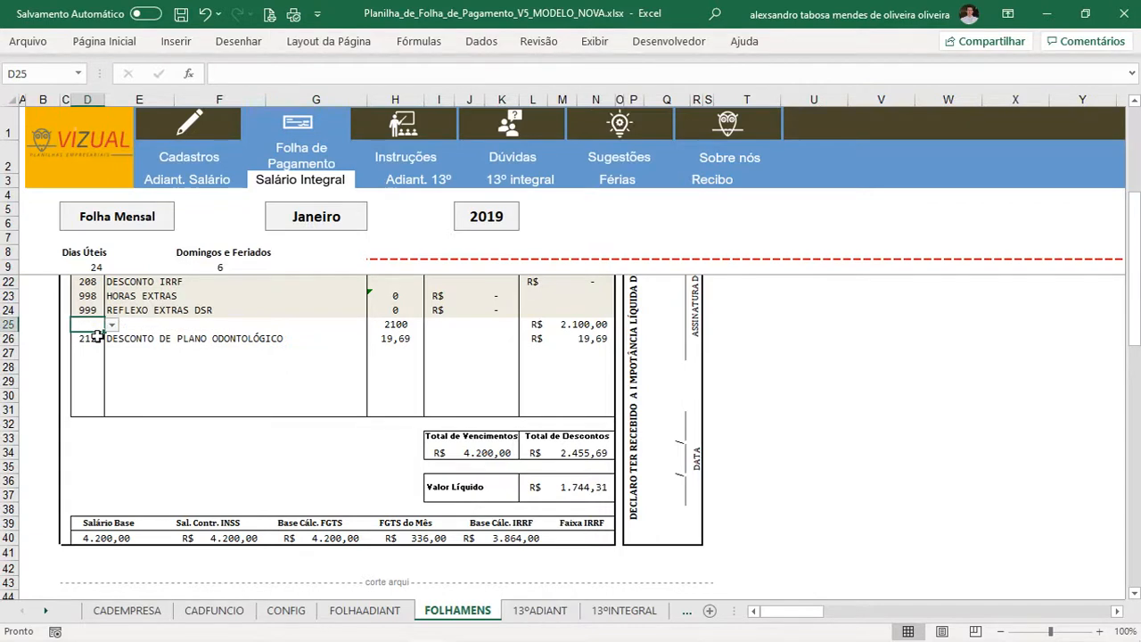
{"action": "left_click", "coordinate": [554, 325]}
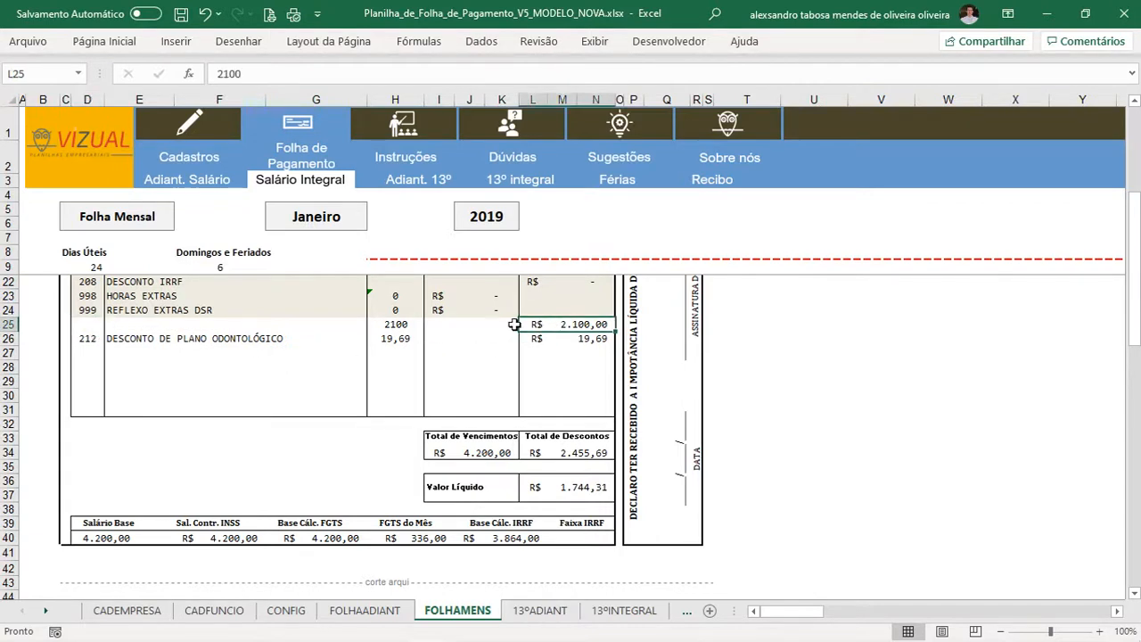
{"action": "left_click", "coordinate": [398, 324]}
{"action": "left_click", "coordinate": [90, 323]}
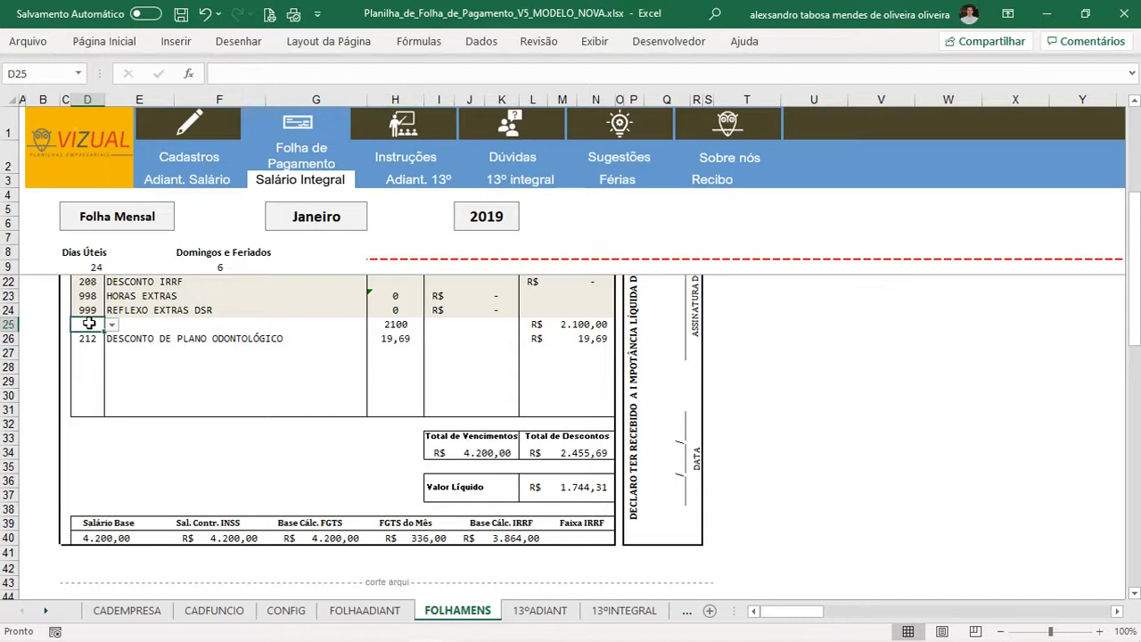
Undo the clearing of the ADIANTAMENTO SALARIAL code and check the discount cells of that line and DESCONTO DE PLANO ODONTOLÓGICO.
{"action": "key", "text": "ctrl+z"}
{"action": "scroll", "coordinate": [321, 376], "scroll_direction": "up", "scroll_amount": 1}
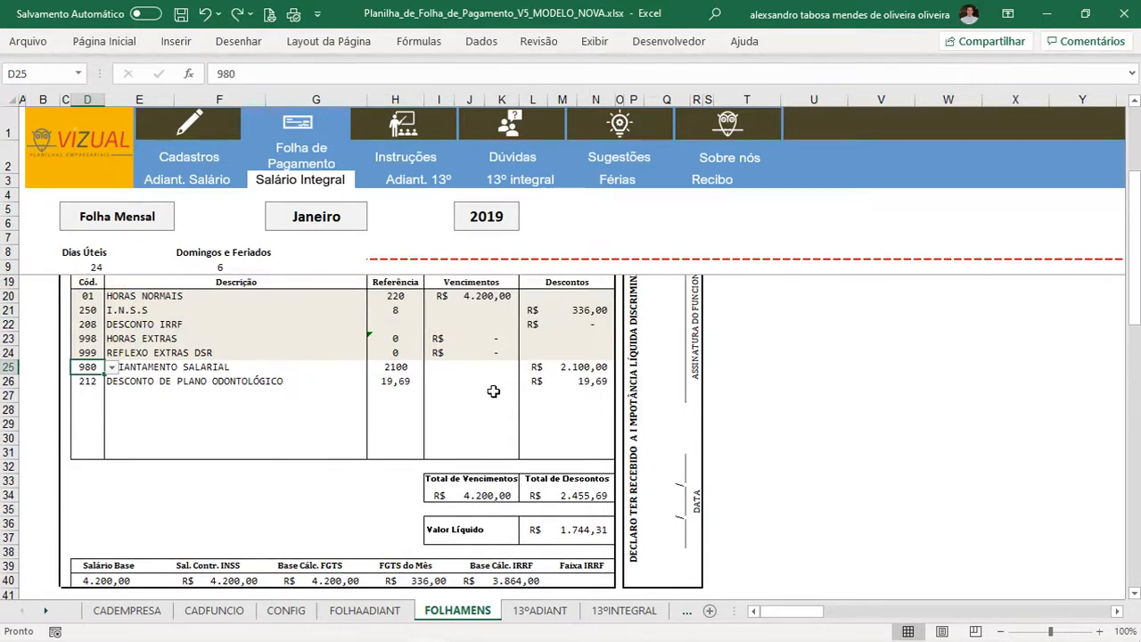
{"action": "left_click", "coordinate": [557, 369]}
{"action": "left_click", "coordinate": [556, 381]}
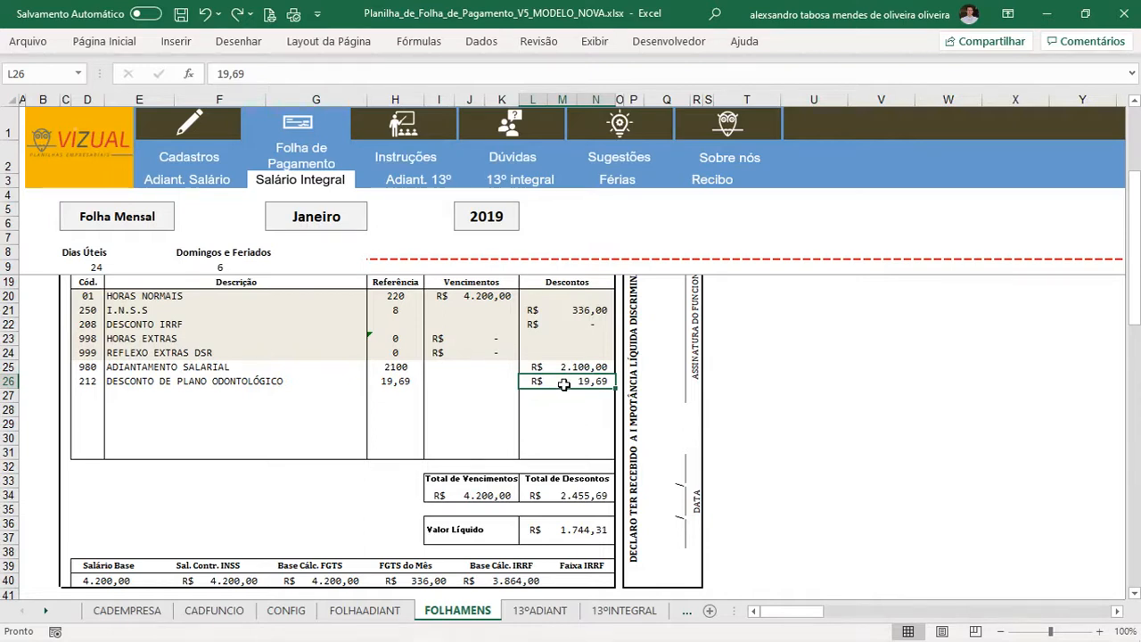
Review both copies of the monthly receipt down to their totals and check its print preview.
{"action": "scroll", "coordinate": [387, 478], "scroll_direction": "down", "scroll_amount": 5}
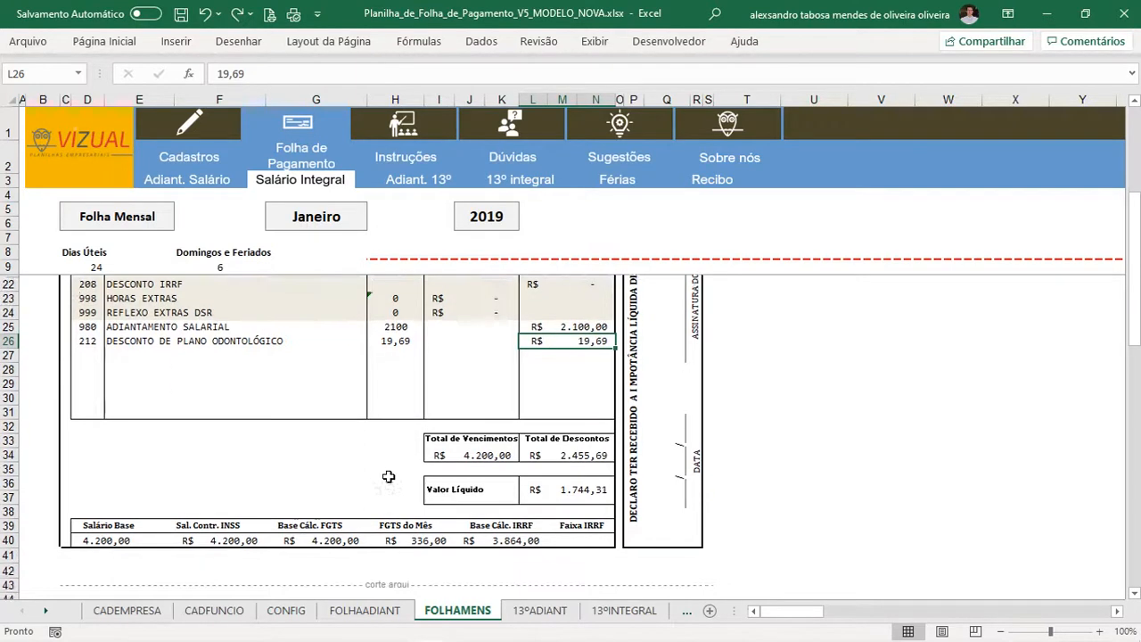
{"action": "scroll", "coordinate": [464, 383], "scroll_direction": "down", "scroll_amount": 4}
{"action": "scroll", "coordinate": [463, 384], "scroll_direction": "down", "scroll_amount": 4}
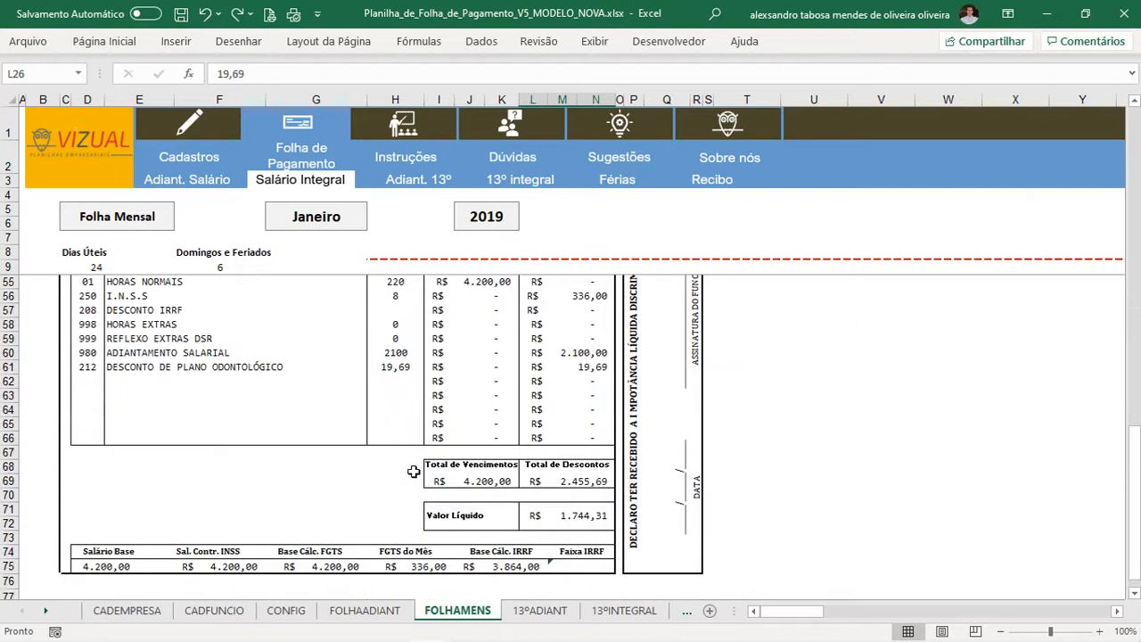
{"action": "scroll", "coordinate": [414, 472], "scroll_direction": "up", "scroll_amount": 14}
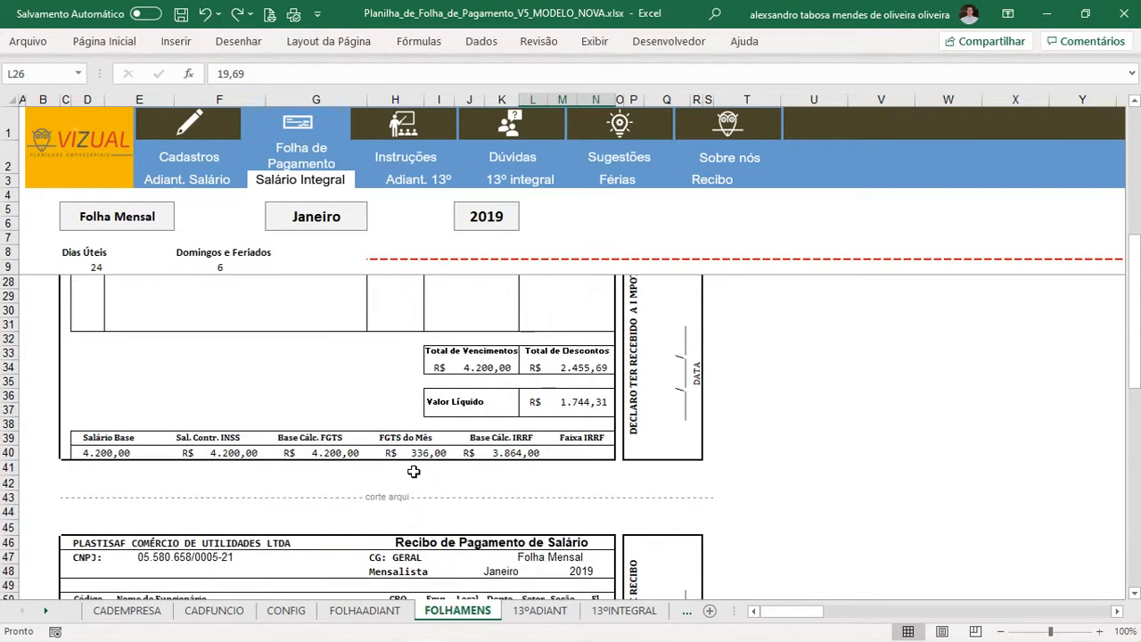
{"action": "scroll", "coordinate": [413, 471], "scroll_direction": "up", "scroll_amount": 1}
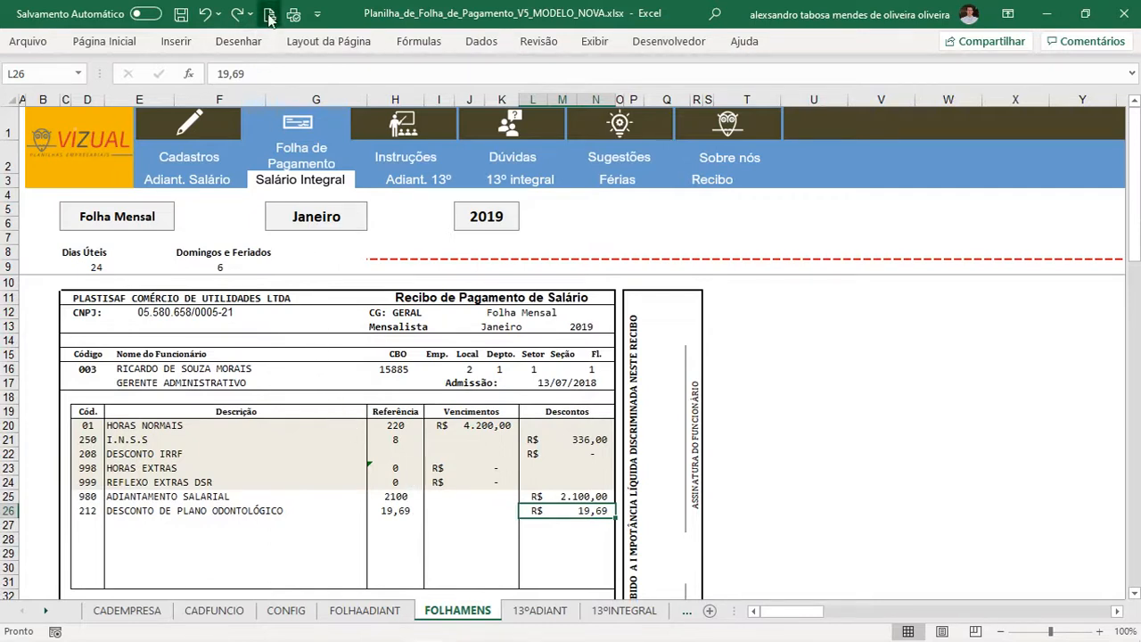
{"action": "key", "text": "ctrl+p"}
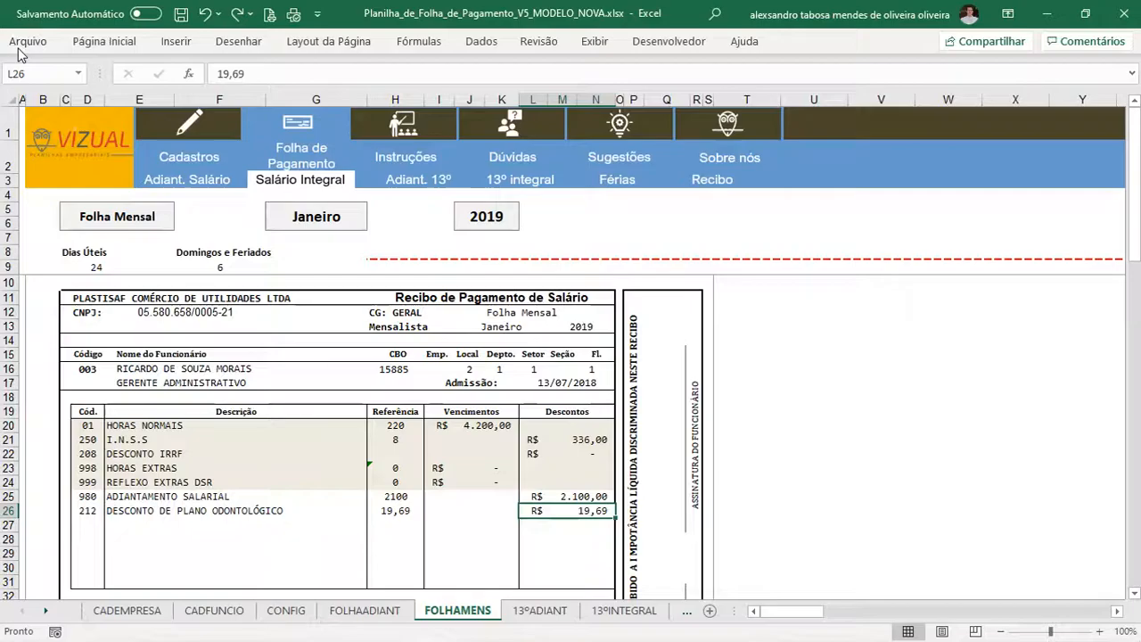
{"action": "left_click", "coordinate": [20, 50]}
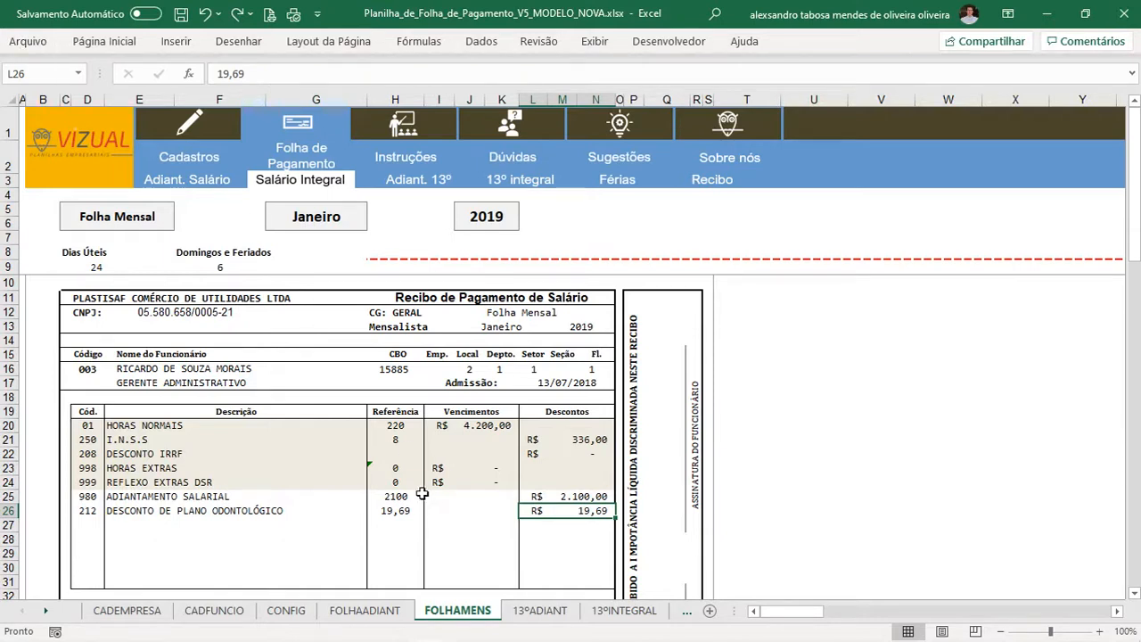
Choose employee code 2 in the 13th-salary advance receipt and review its lines and totals.
{"action": "left_click", "coordinate": [413, 183]}
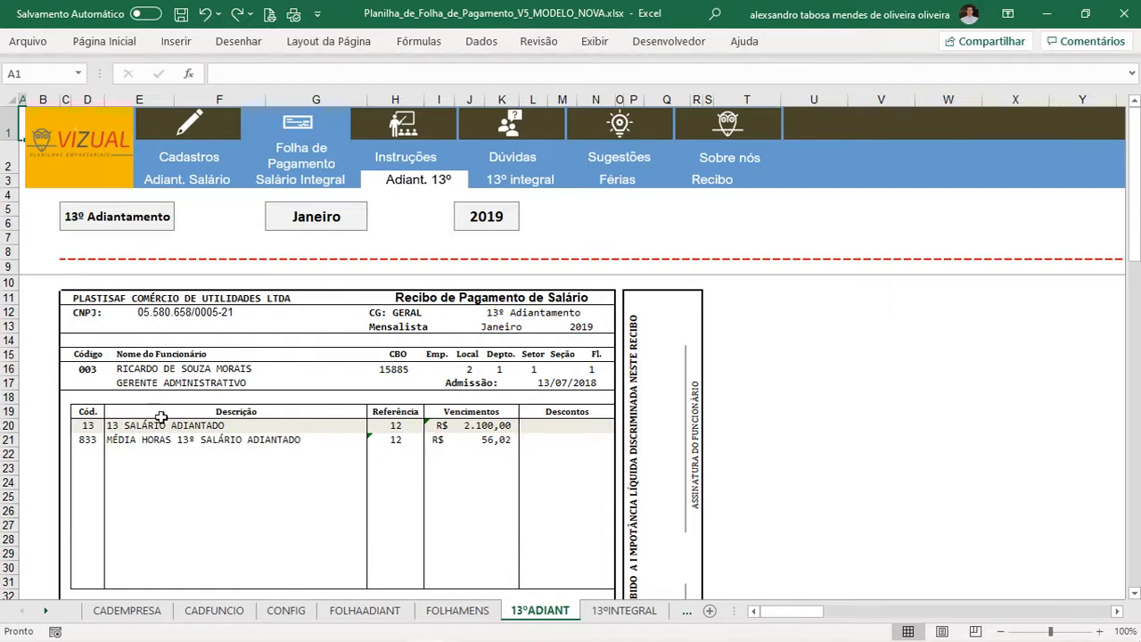
{"action": "left_click", "coordinate": [91, 369]}
{"action": "left_click", "coordinate": [111, 369]}
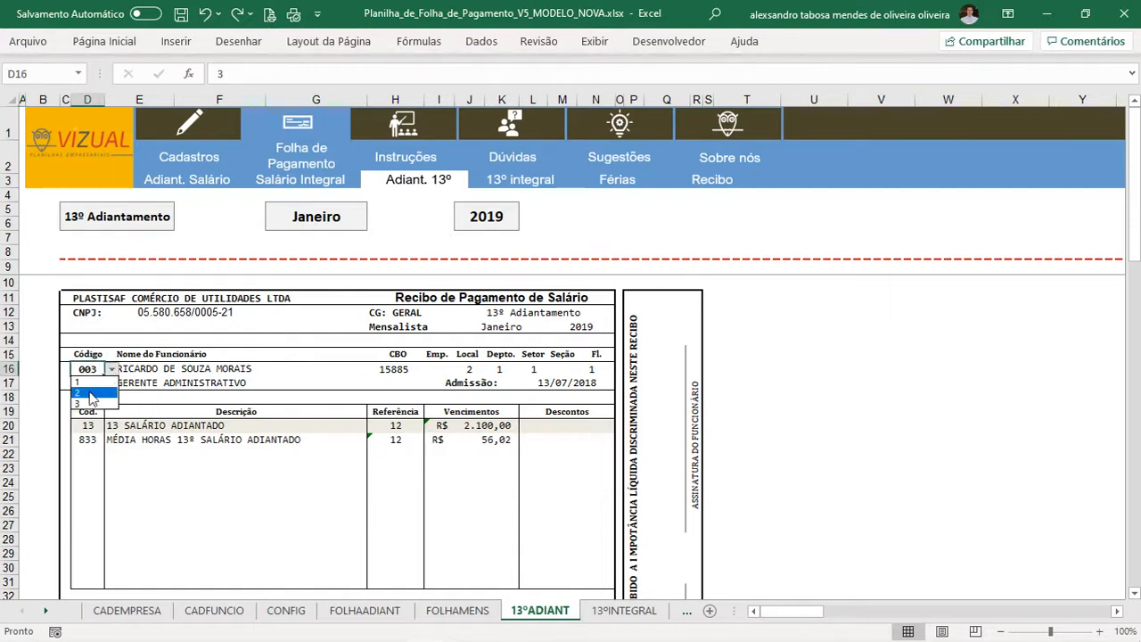
{"action": "left_click", "coordinate": [92, 393]}
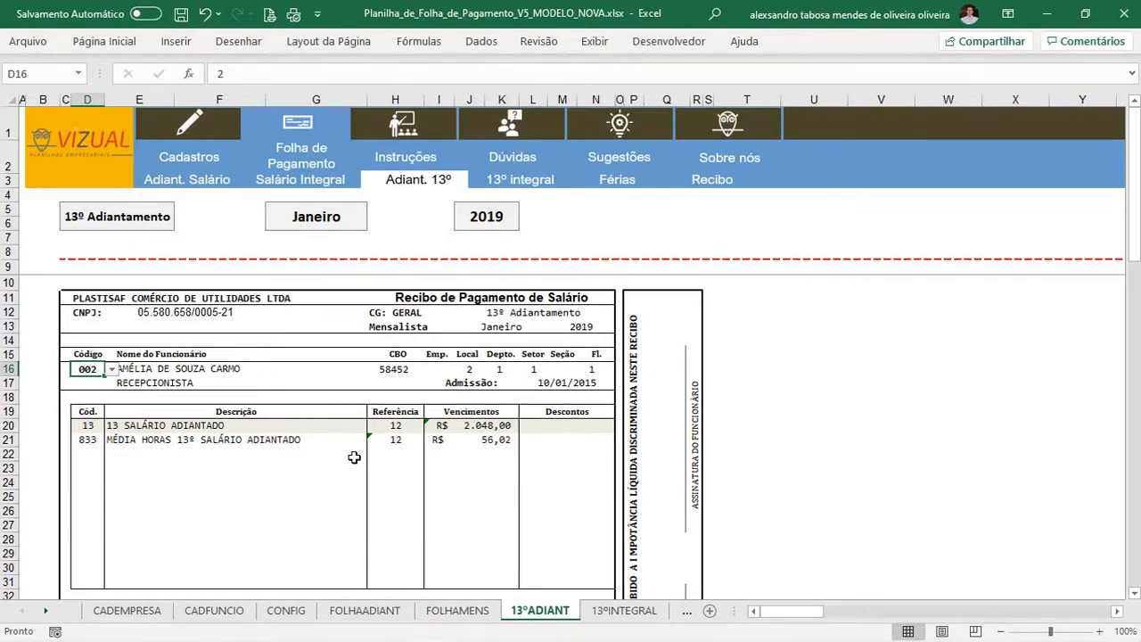
{"action": "scroll", "coordinate": [267, 484], "scroll_direction": "down", "scroll_amount": 1}
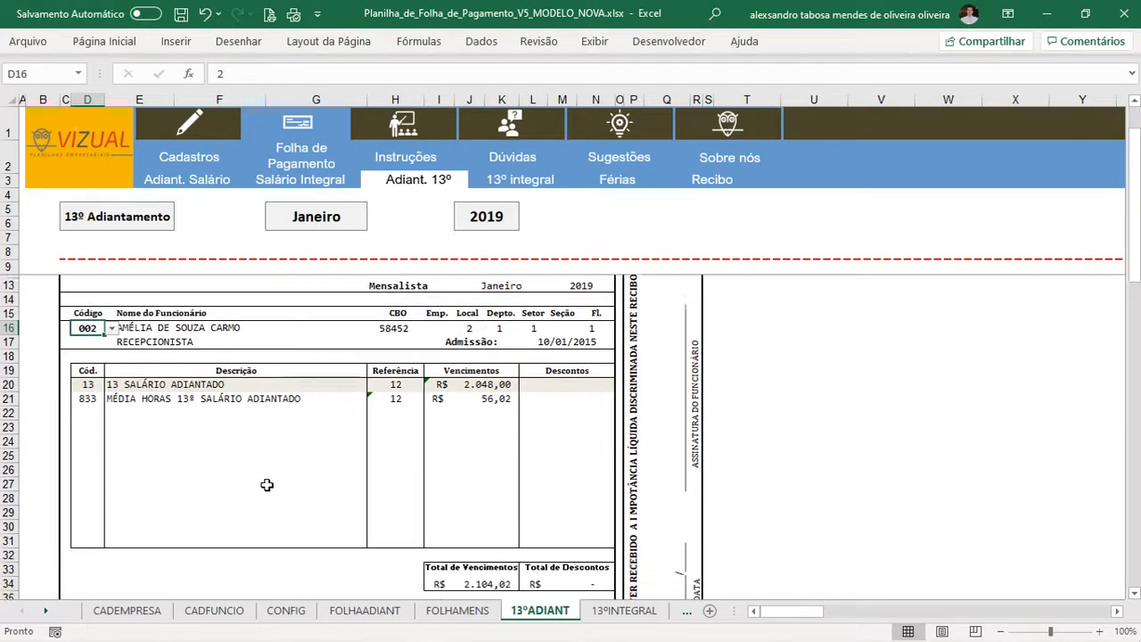
{"action": "scroll", "coordinate": [267, 484], "scroll_direction": "up", "scroll_amount": 1}
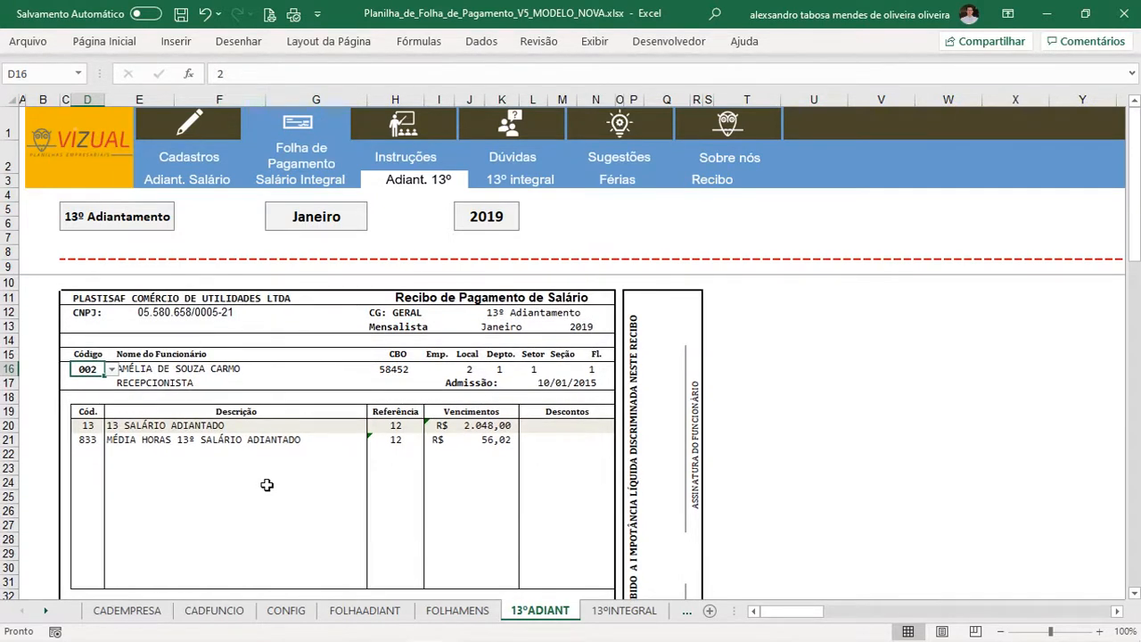
View the full 13th-salary receipt, and choose Folha Mensal as the payroll type in the Férias receipt.
{"action": "left_click", "coordinate": [533, 182]}
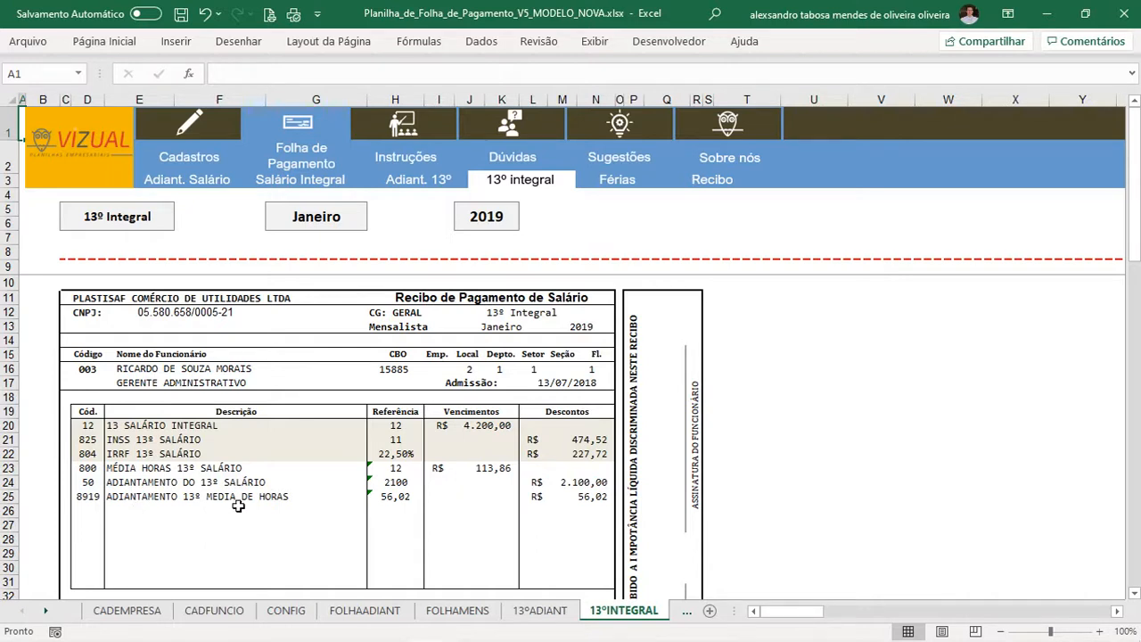
{"action": "left_click", "coordinate": [629, 182]}
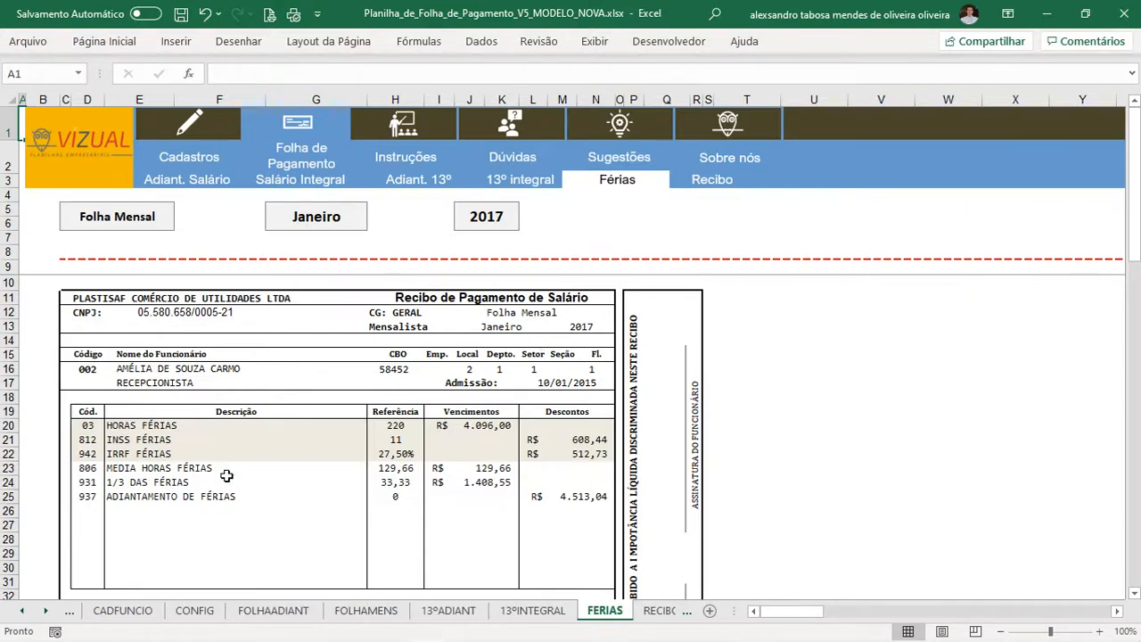
{"action": "left_click", "coordinate": [139, 209]}
{"action": "left_click", "coordinate": [181, 210]}
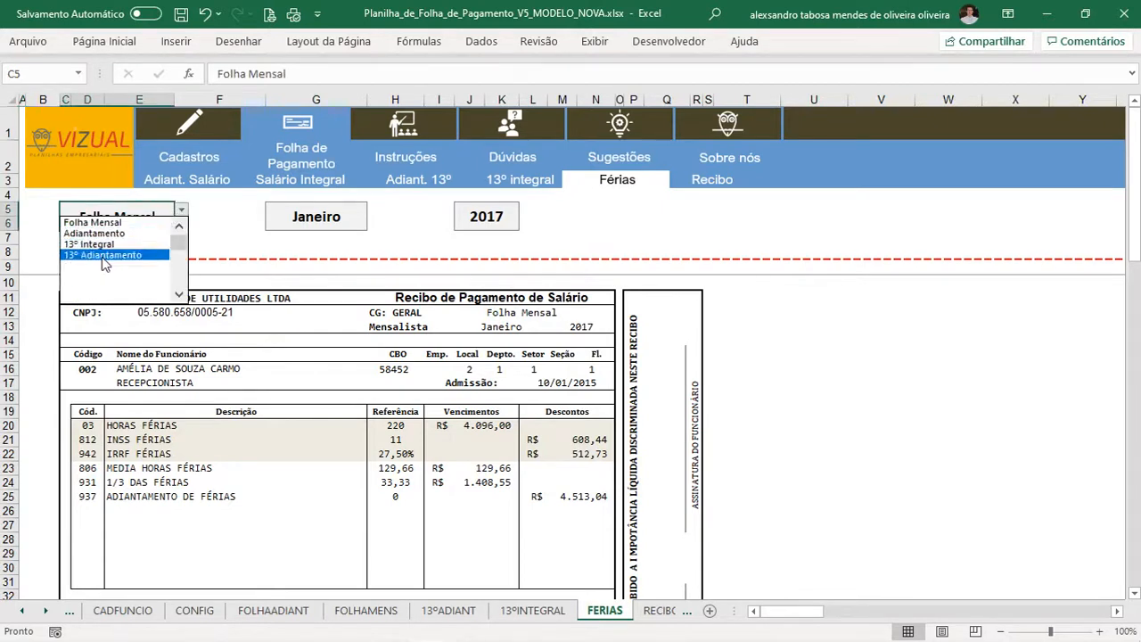
{"action": "left_click", "coordinate": [107, 223]}
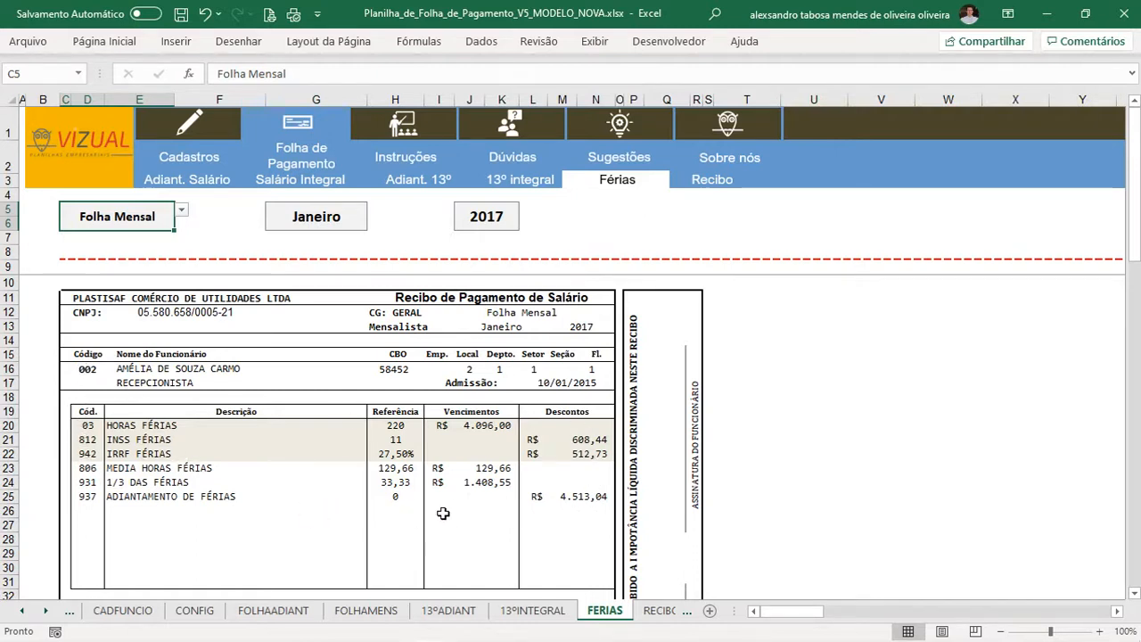
{"action": "scroll", "coordinate": [443, 514], "scroll_direction": "down", "scroll_amount": 4}
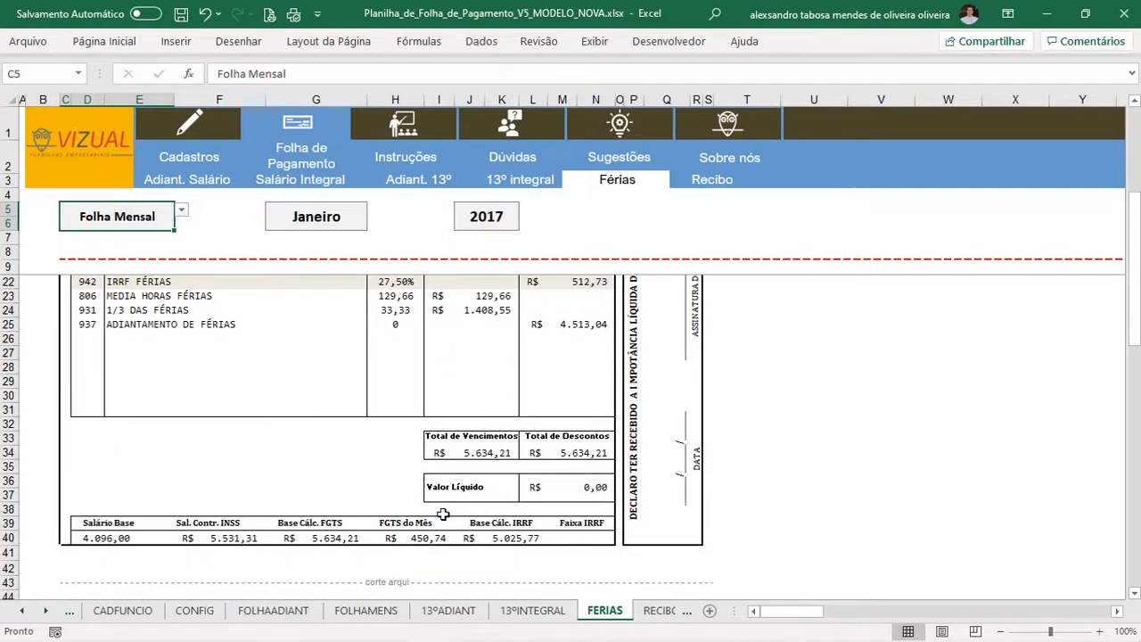
{"action": "scroll", "coordinate": [443, 514], "scroll_direction": "up", "scroll_amount": 4}
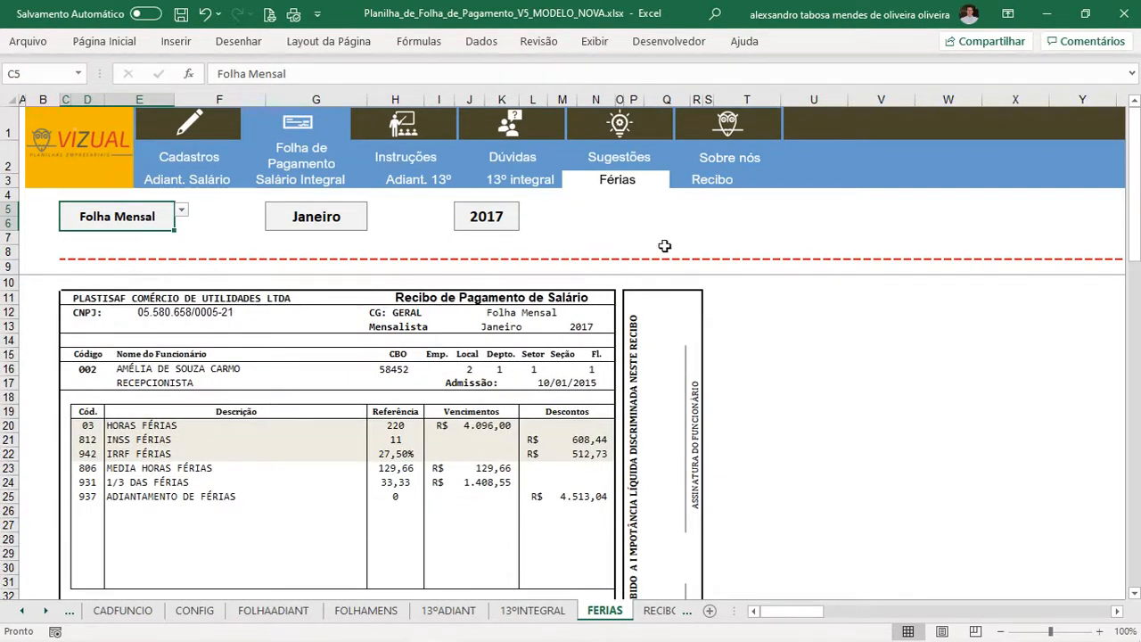
Examine the employee name list, TOTAL BASE CÁLCULO, Férias and 1/3 das Férias cells in the vacation notice and receipt.
{"action": "left_click", "coordinate": [724, 185]}
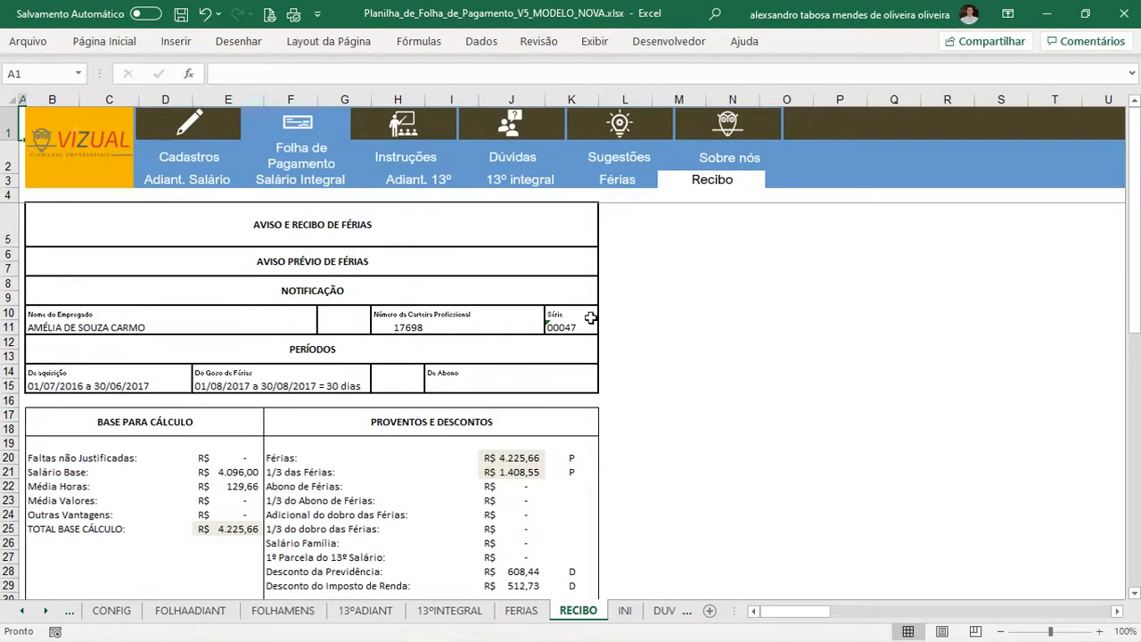
{"action": "left_click", "coordinate": [105, 333]}
{"action": "left_click", "coordinate": [326, 329]}
{"action": "left_click", "coordinate": [327, 330]}
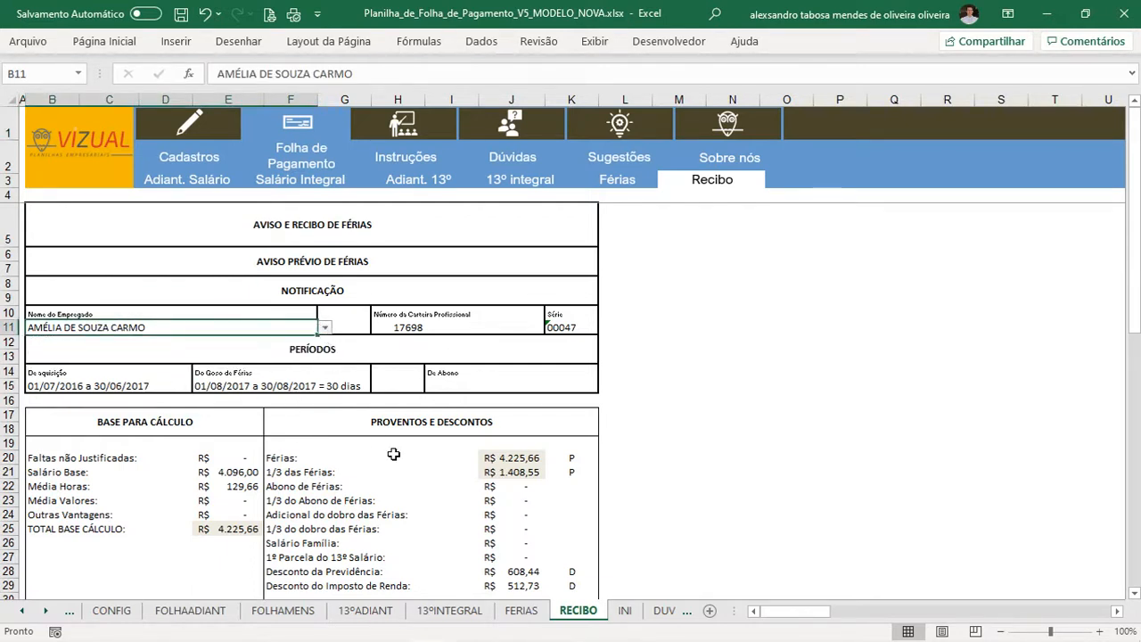
{"action": "scroll", "coordinate": [395, 454], "scroll_direction": "down", "scroll_amount": 2}
{"action": "left_click", "coordinate": [233, 411]}
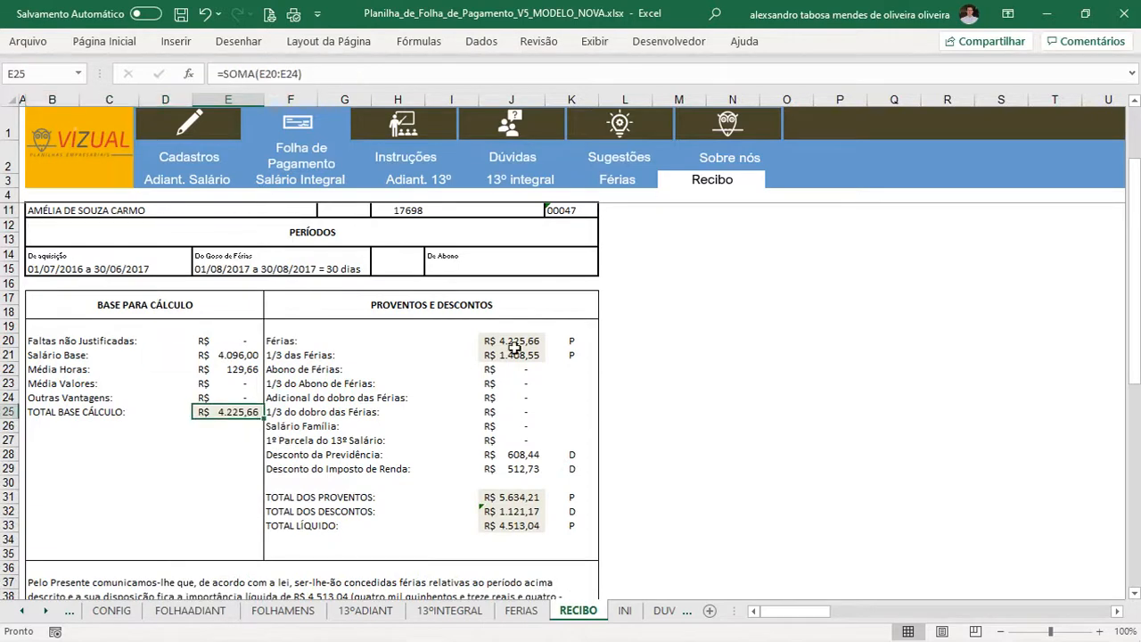
{"action": "left_click", "coordinate": [513, 341]}
{"action": "left_click", "coordinate": [512, 355]}
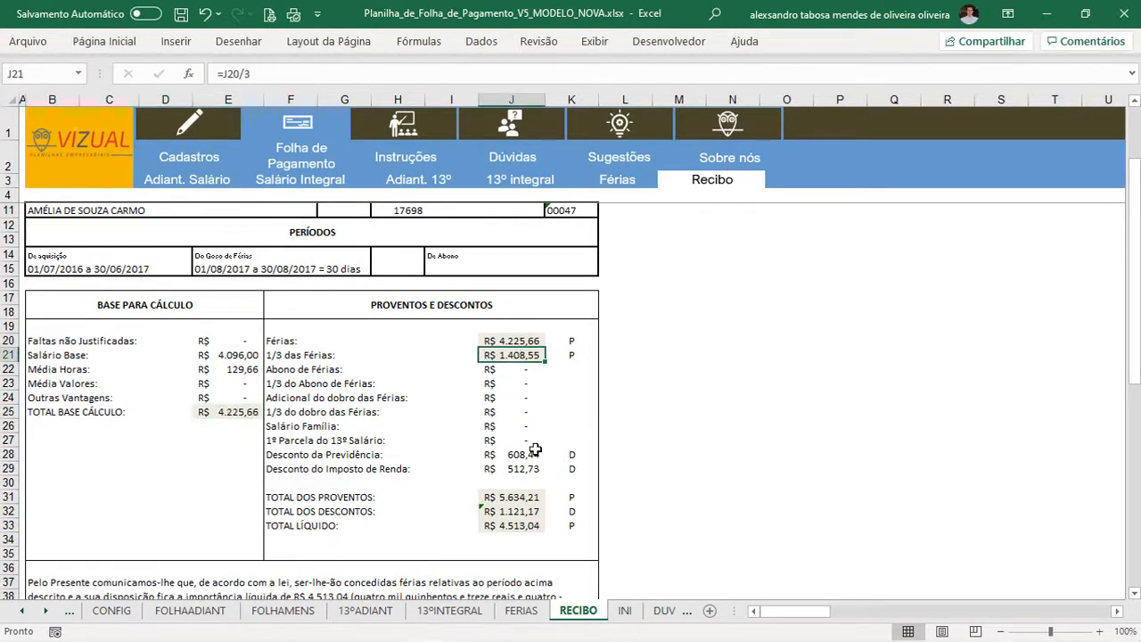
Compare the Férias payroll sheet with the vacation notice and check the notice's Desconto da Previdência cell.
{"action": "left_click", "coordinate": [617, 184]}
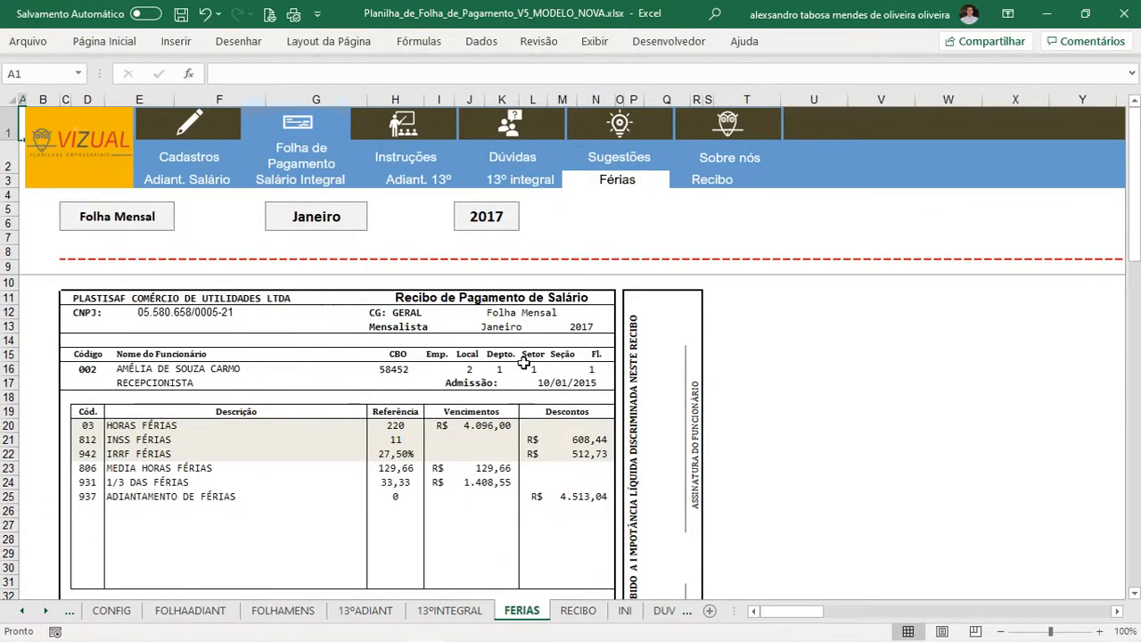
{"action": "left_click", "coordinate": [705, 185]}
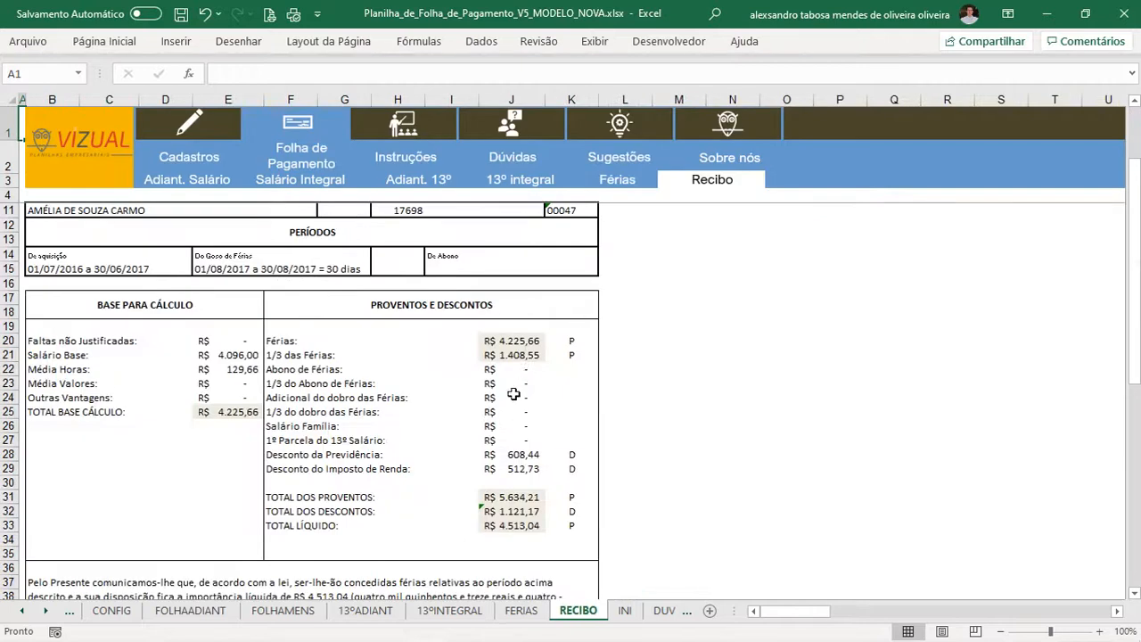
{"action": "left_click", "coordinate": [521, 455]}
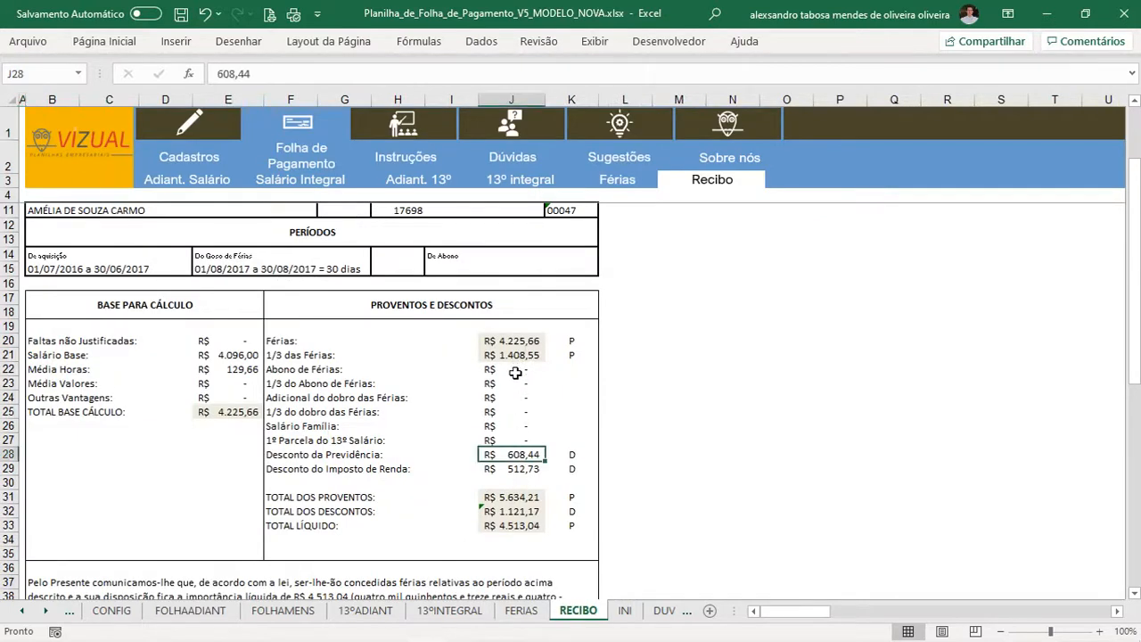
Read the vacation notice through to its RECIBO DE FÉRIAS section and check its print preview.
{"action": "scroll", "coordinate": [516, 464], "scroll_direction": "down", "scroll_amount": 5}
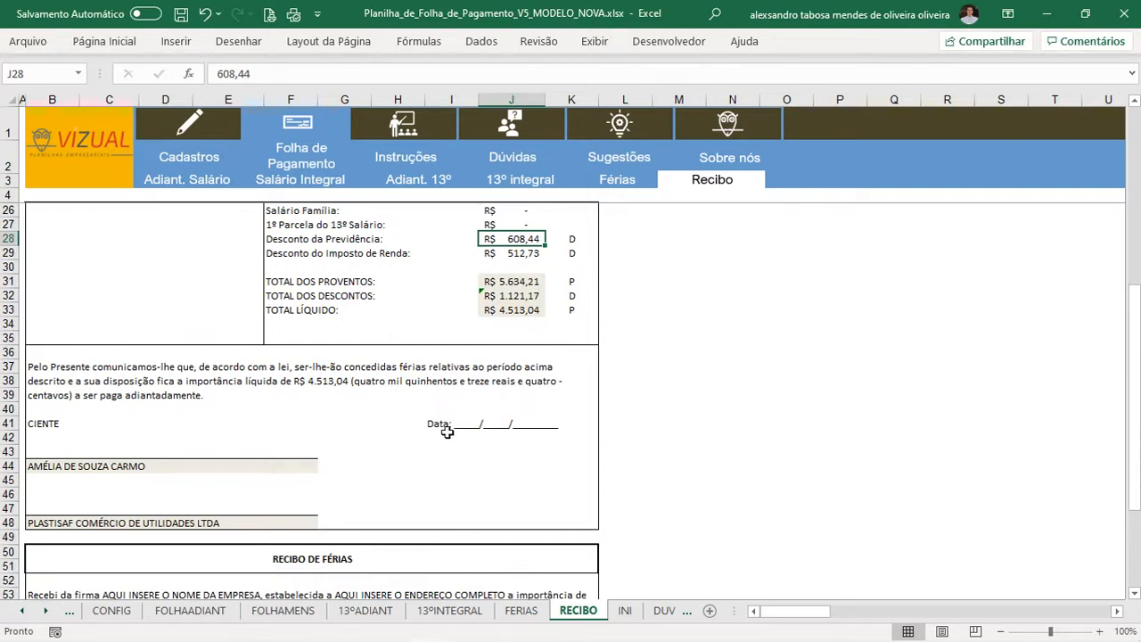
{"action": "scroll", "coordinate": [391, 446], "scroll_direction": "down", "scroll_amount": 5}
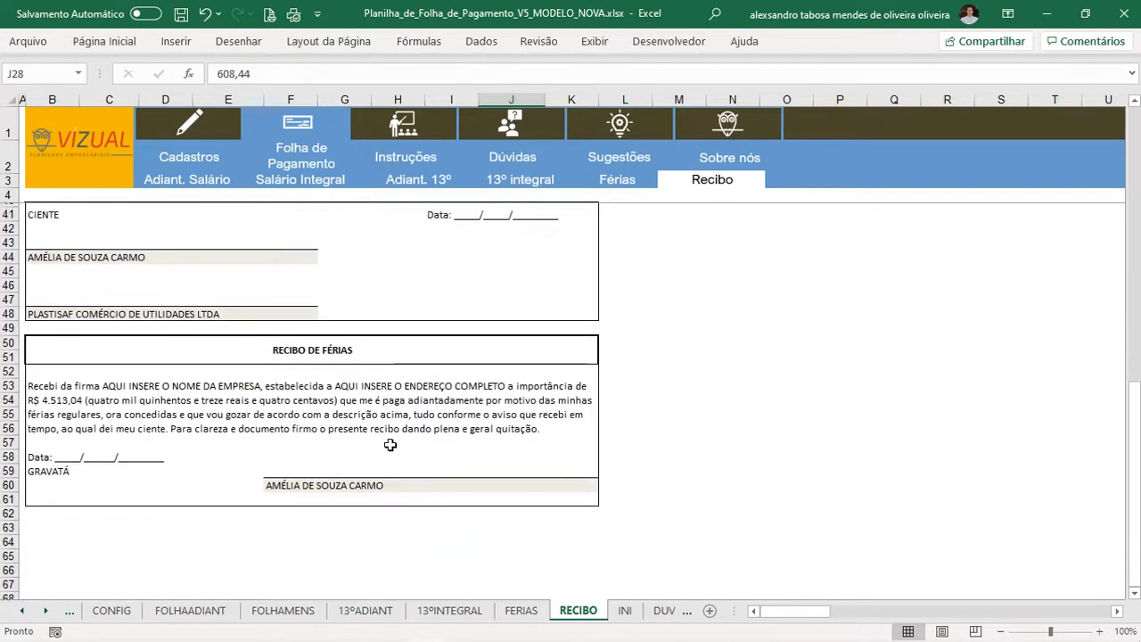
{"action": "scroll", "coordinate": [390, 446], "scroll_direction": "up", "scroll_amount": 12}
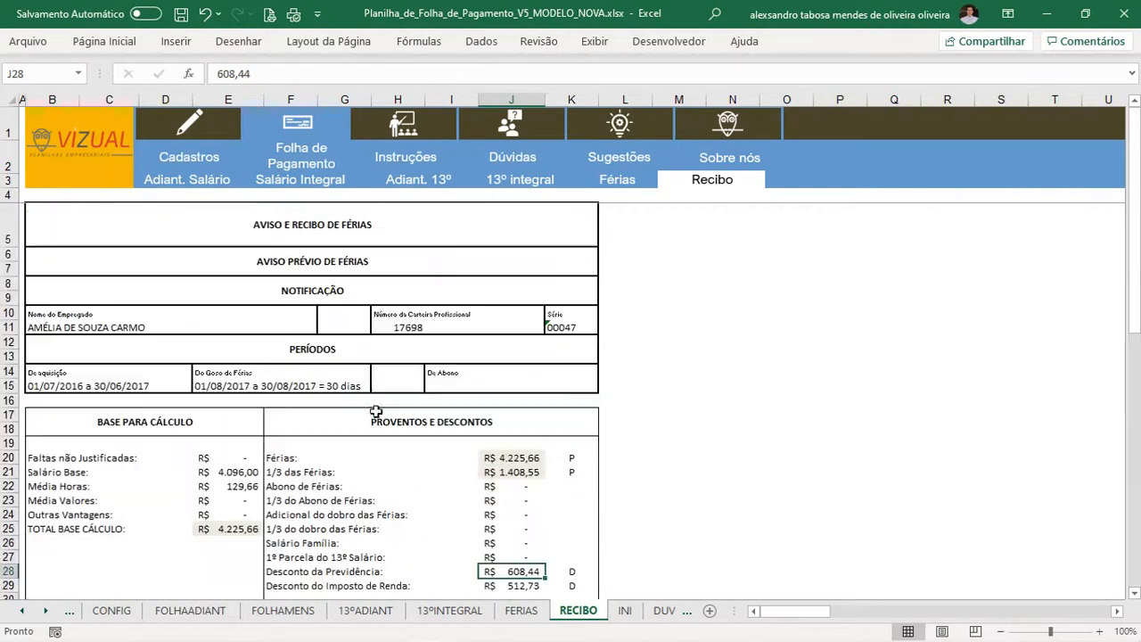
{"action": "left_click", "coordinate": [272, 15]}
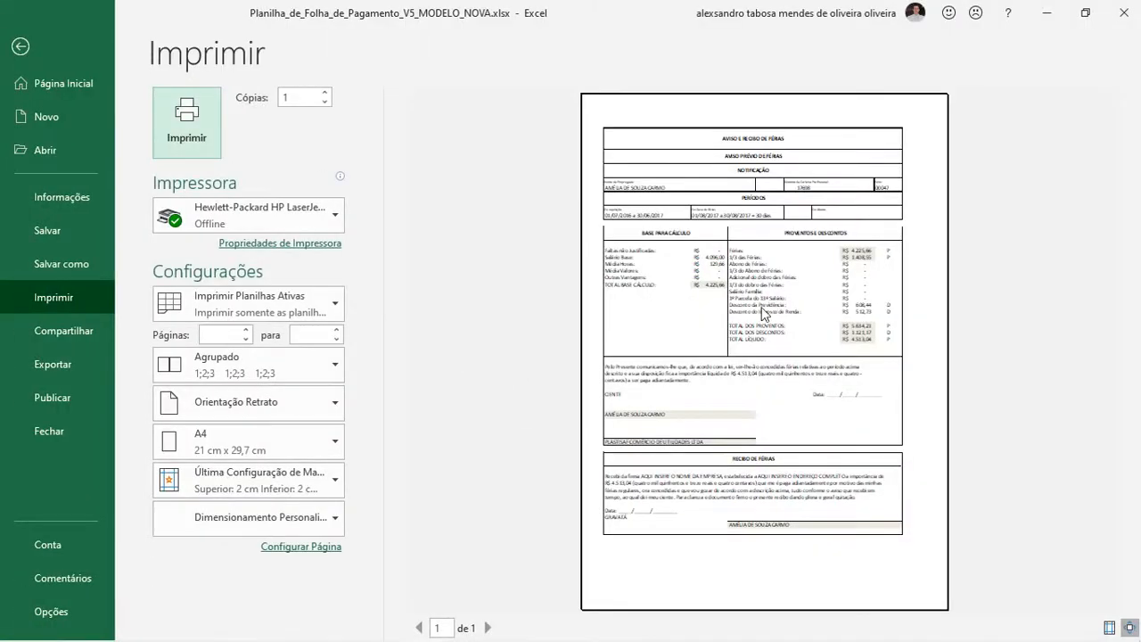
{"action": "left_click", "coordinate": [19, 47]}
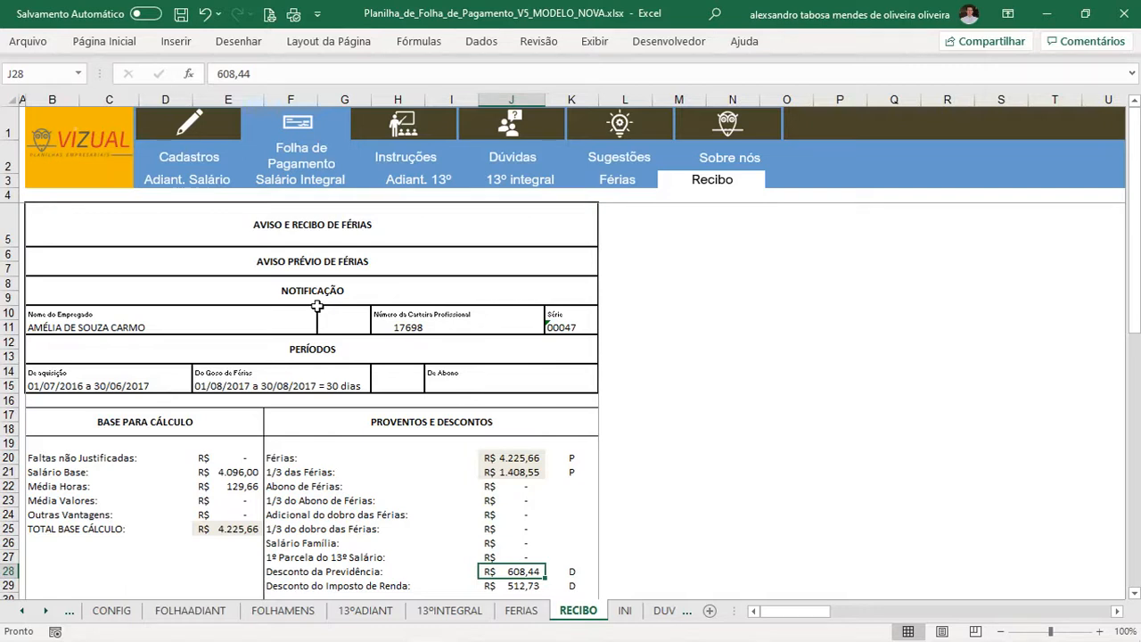
Look through the Instruções, Dúvidas, Sugestões and Sobre nós pages, and return to the Instruções page.
{"action": "left_click", "coordinate": [415, 126]}
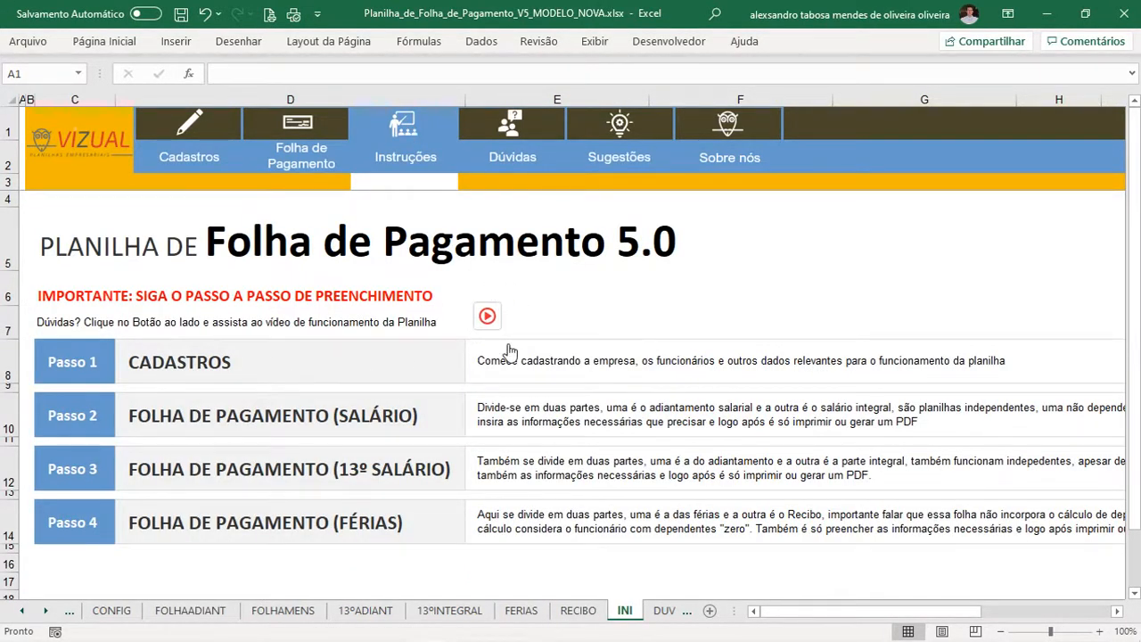
{"action": "left_click", "coordinate": [507, 134]}
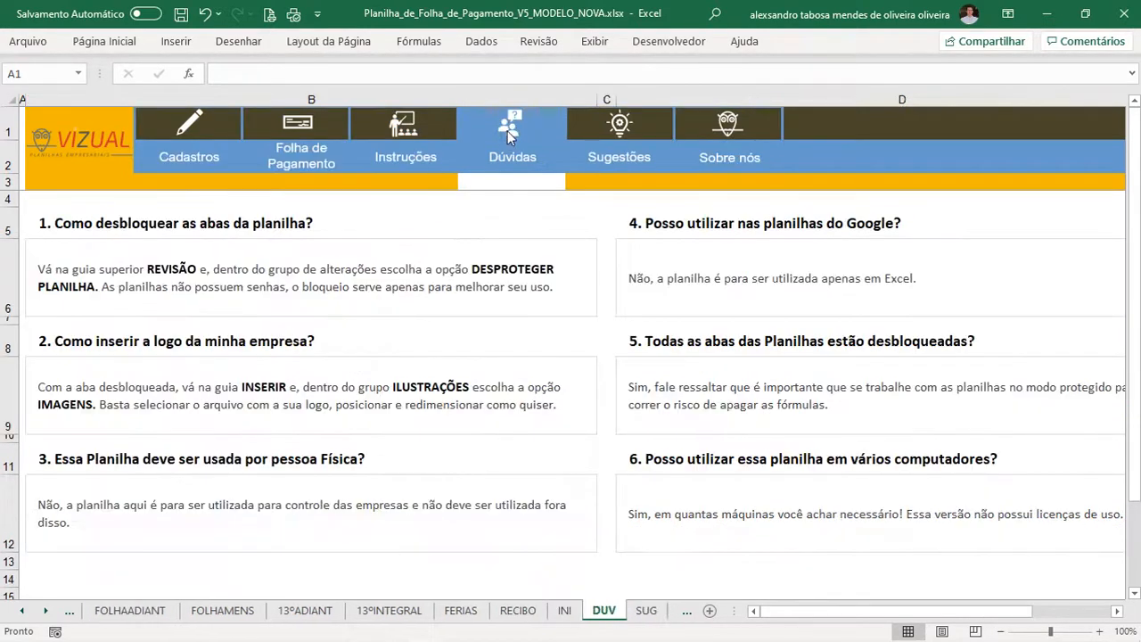
{"action": "left_click", "coordinate": [624, 143]}
{"action": "left_click", "coordinate": [714, 136]}
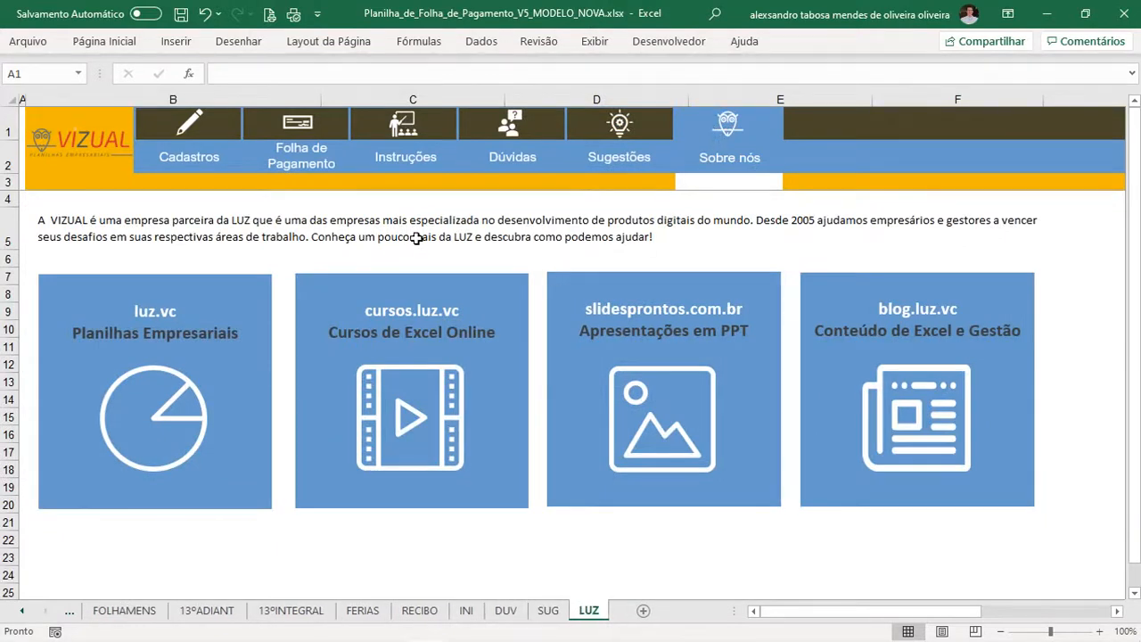
{"action": "left_click", "coordinate": [407, 132]}
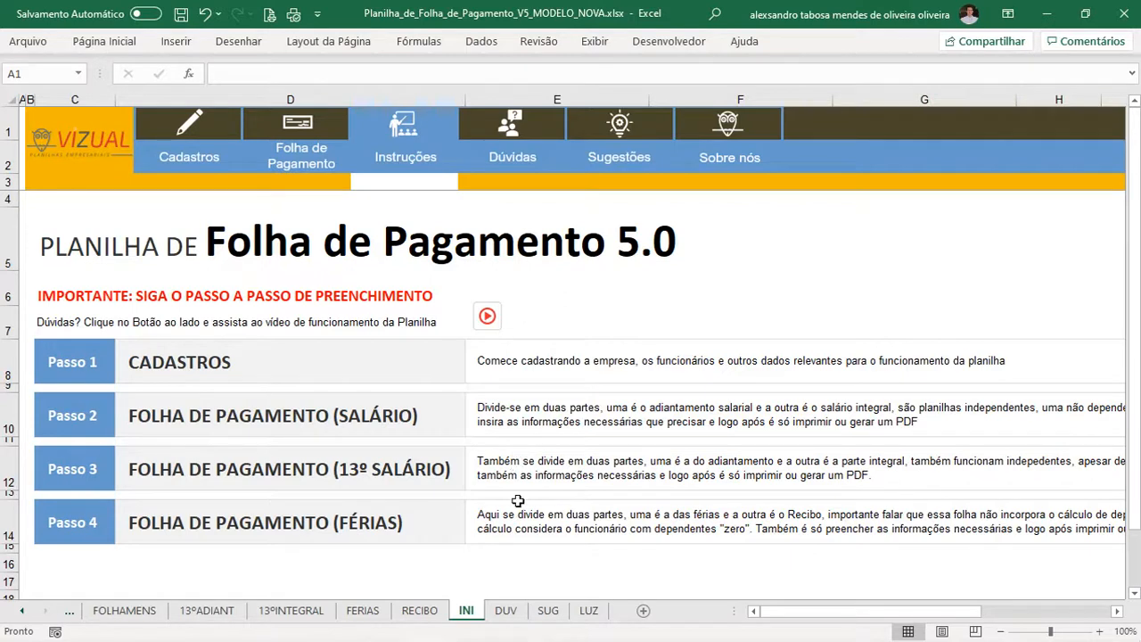
{"action": "left_click", "coordinate": [470, 625]}
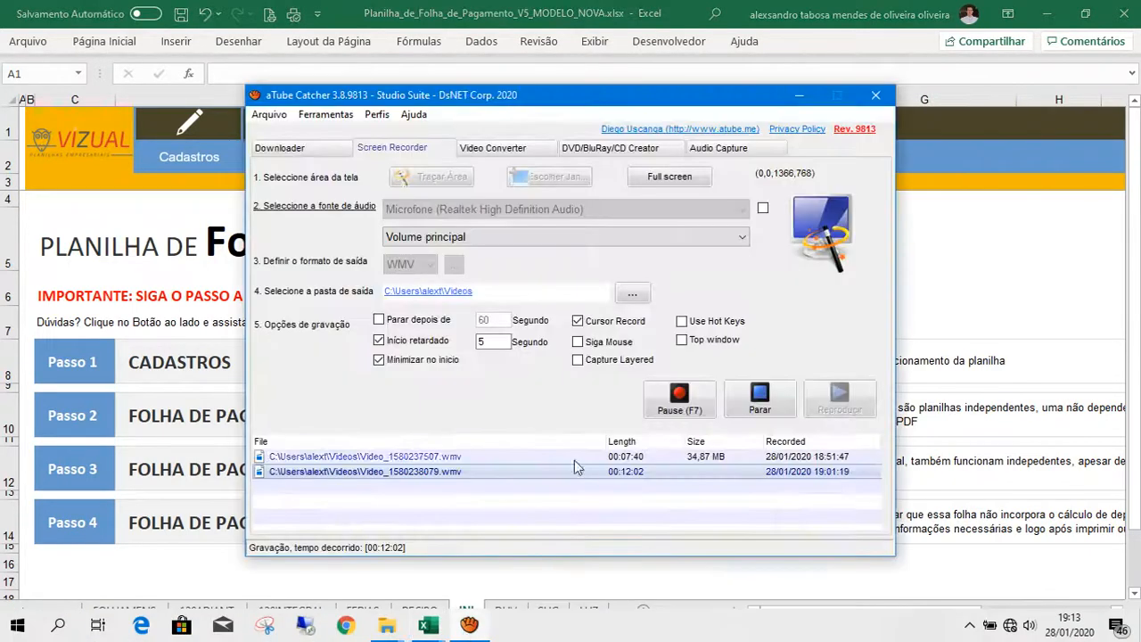